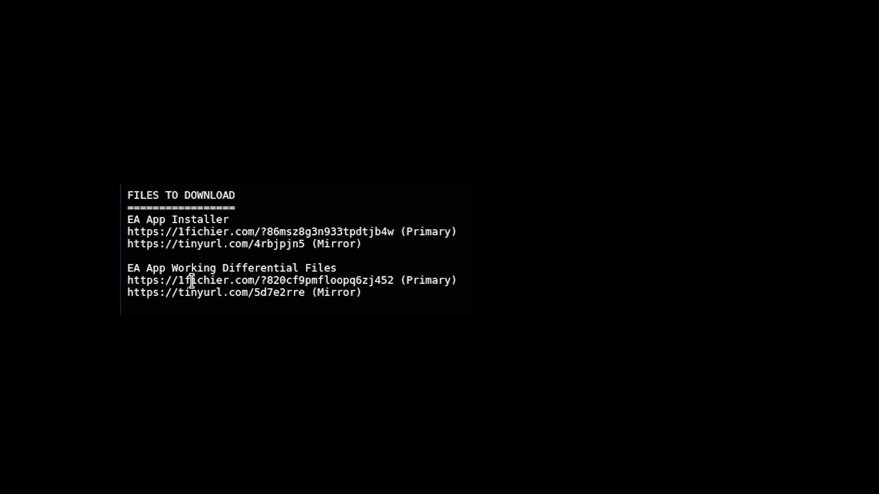
- Highlight the EA App Installer and Working Differential Files headings, then focus the Downloads pane
drag(131, 219, 234, 226)
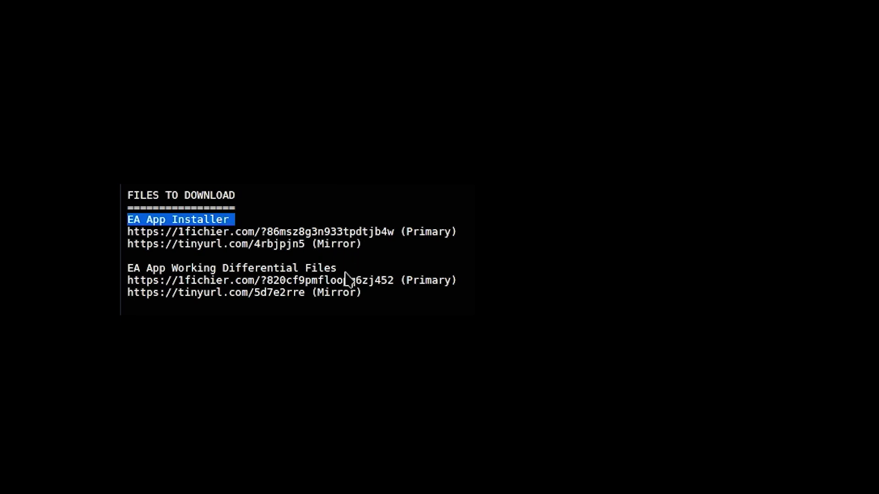
drag(338, 269, 122, 281)
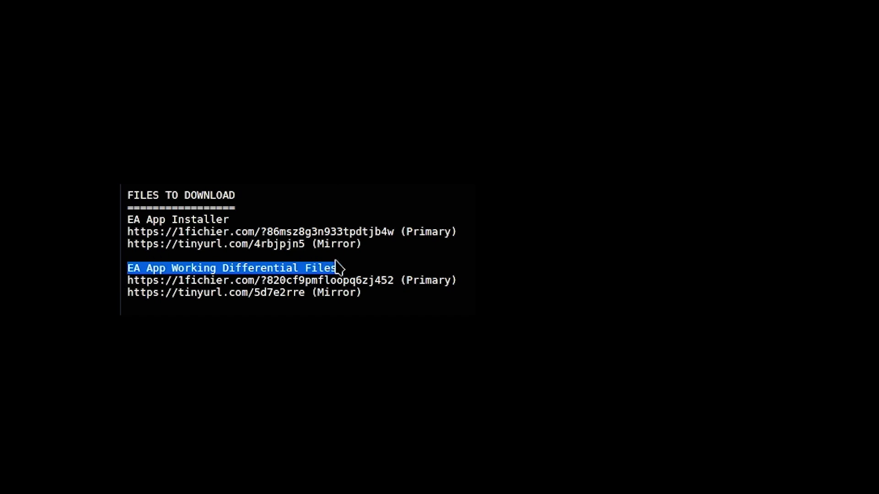
click(394, 286)
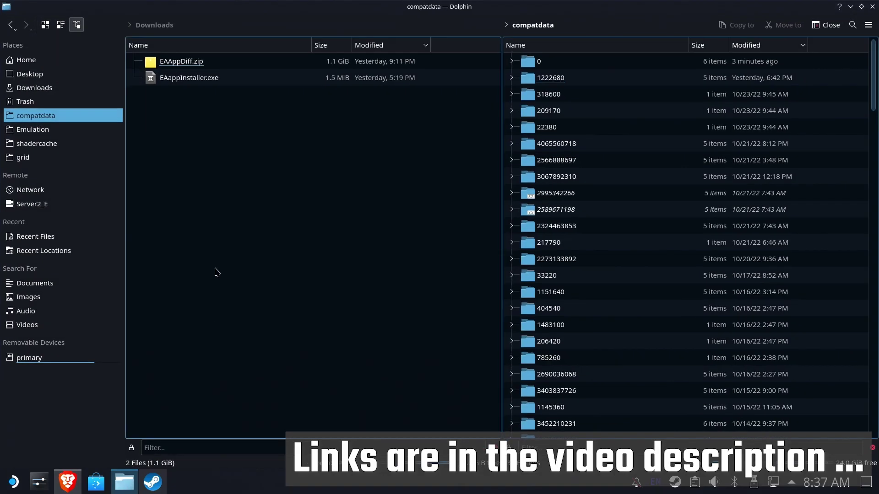
click(240, 133)
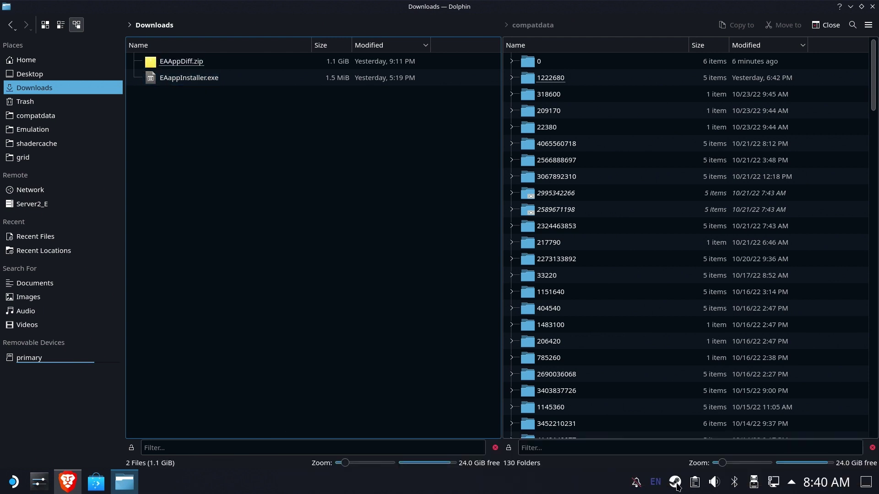
- From Steam's library, start adding a non-Steam game and browse for its program
right_click(675, 488)
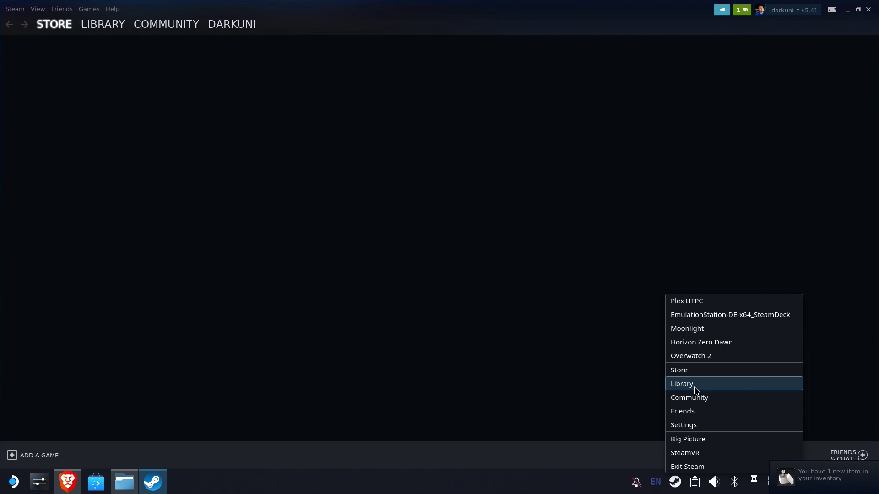
click(696, 387)
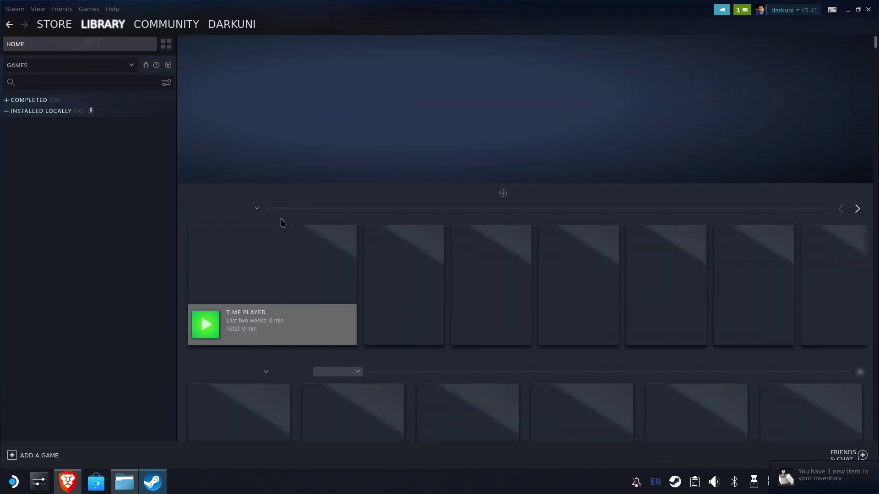
click(31, 456)
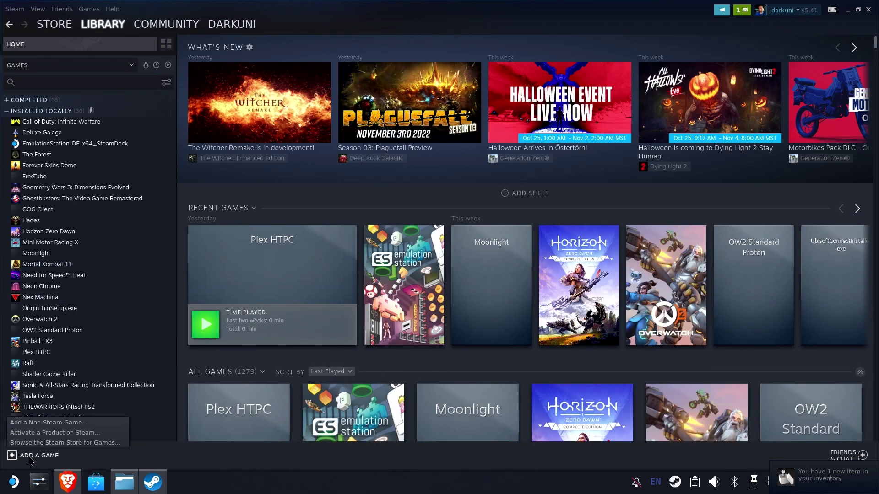
click(53, 424)
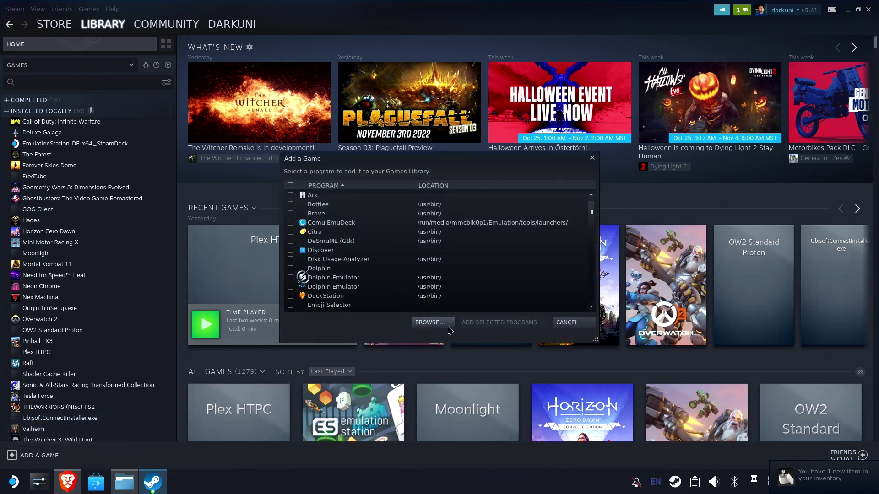
click(430, 323)
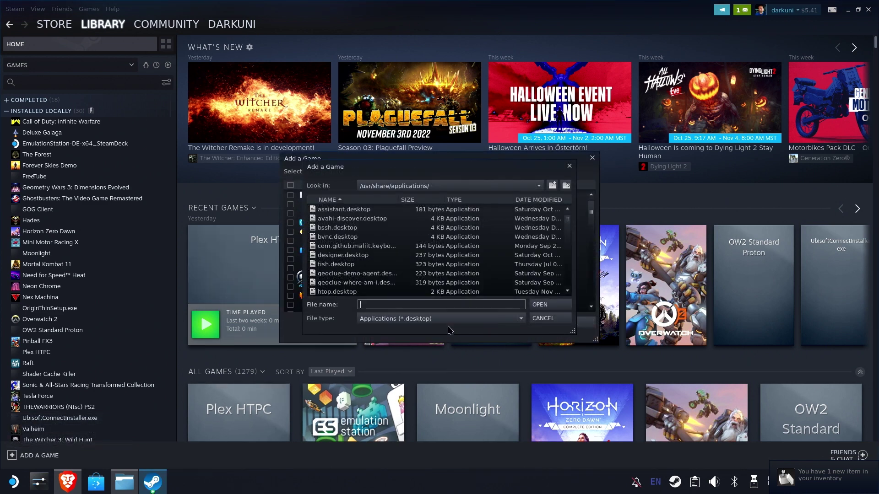
- Pick EAappInstaller.exe from /home/deck/Downloads with All Files shown and add it
click(492, 185)
click(384, 227)
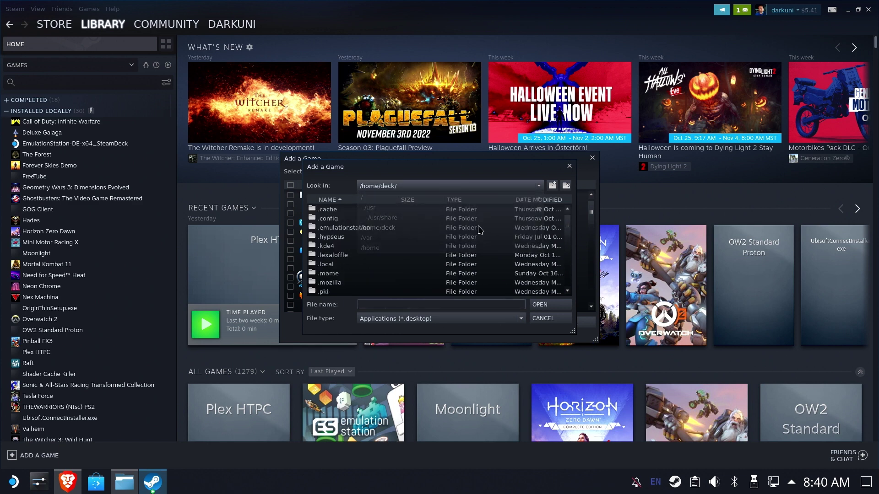
scroll(405, 251, down, 5)
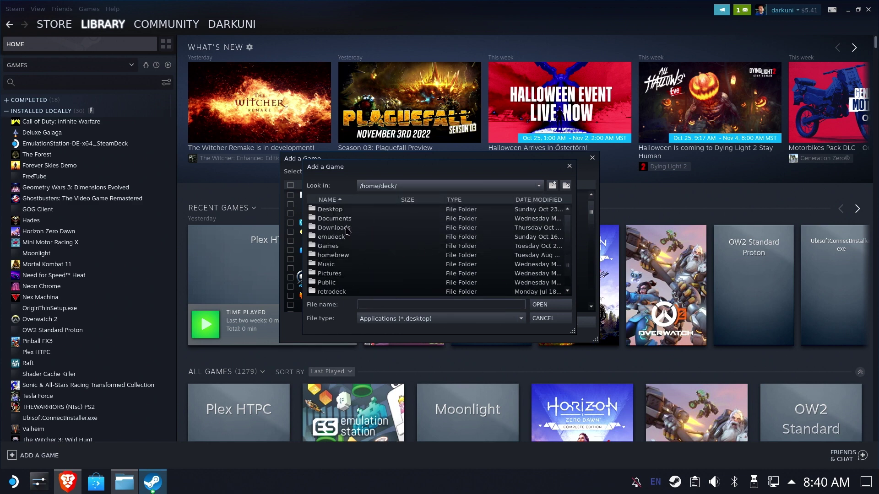
double_click(348, 231)
click(419, 319)
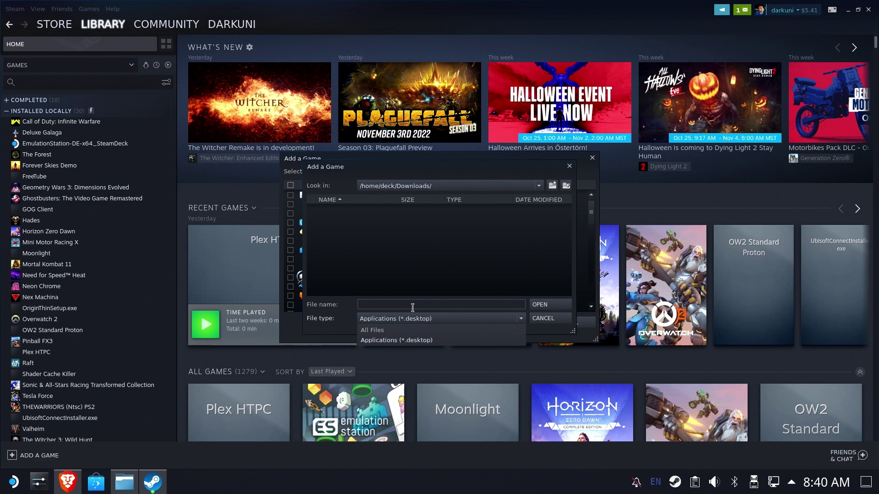
click(371, 342)
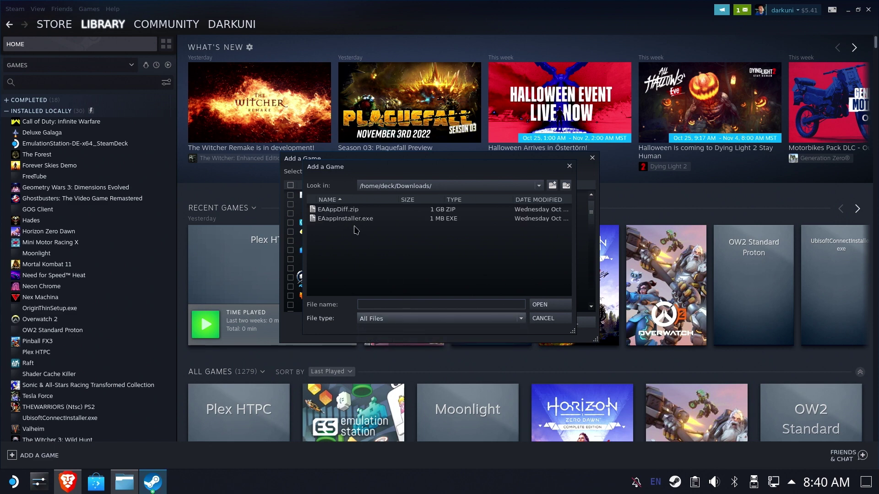
click(356, 219)
double_click(390, 219)
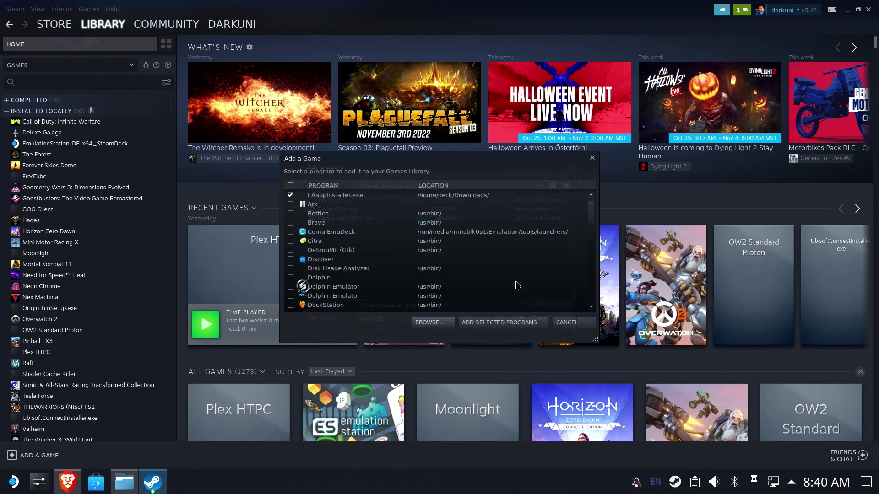
click(505, 324)
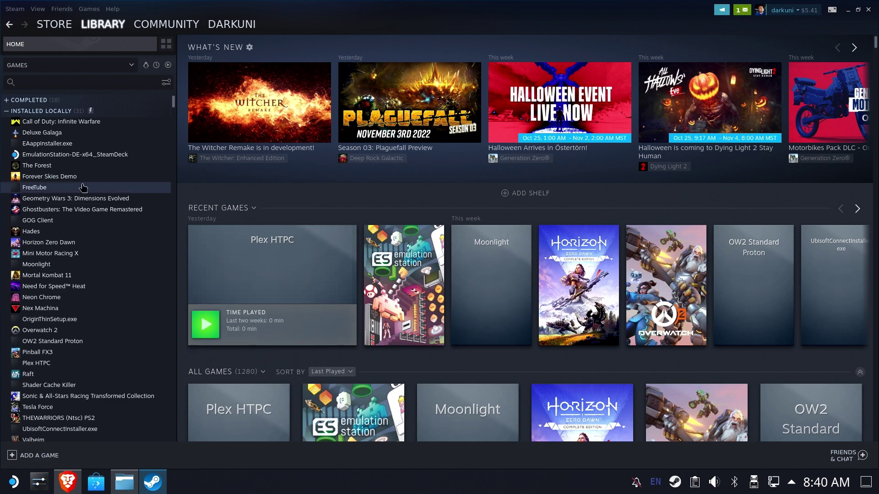
- Force Proton Experimental on EAappInstaller.exe in its Compatibility properties, then launch it
click(49, 144)
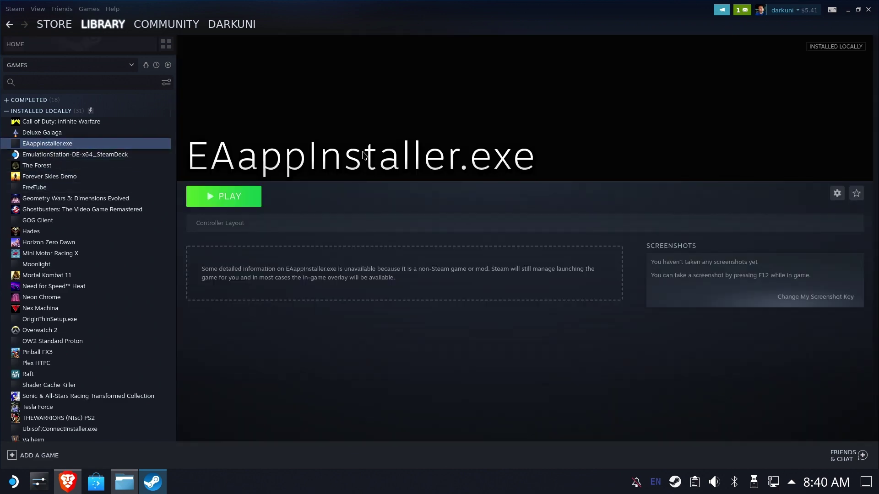
click(837, 193)
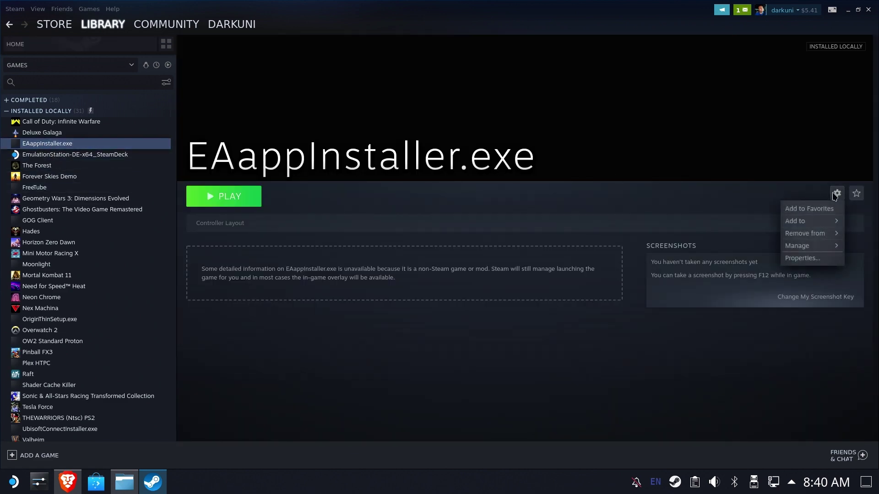
click(808, 259)
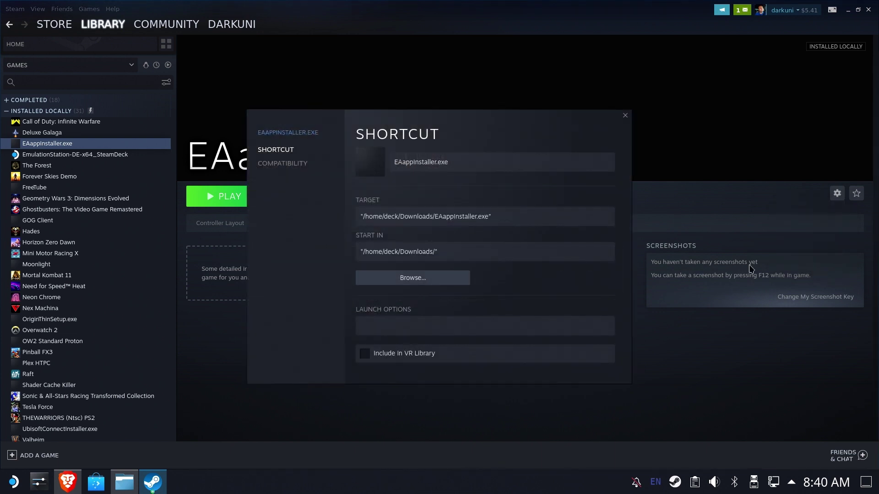
click(288, 163)
click(410, 160)
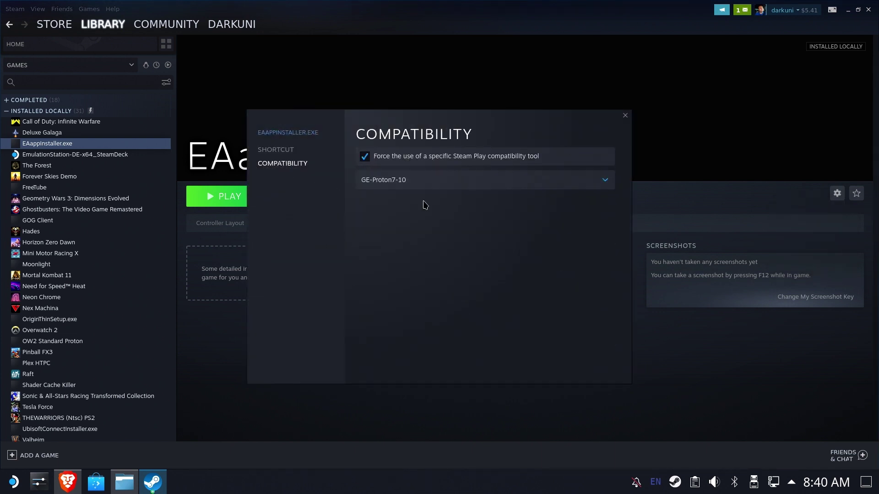
click(431, 183)
click(413, 344)
click(625, 117)
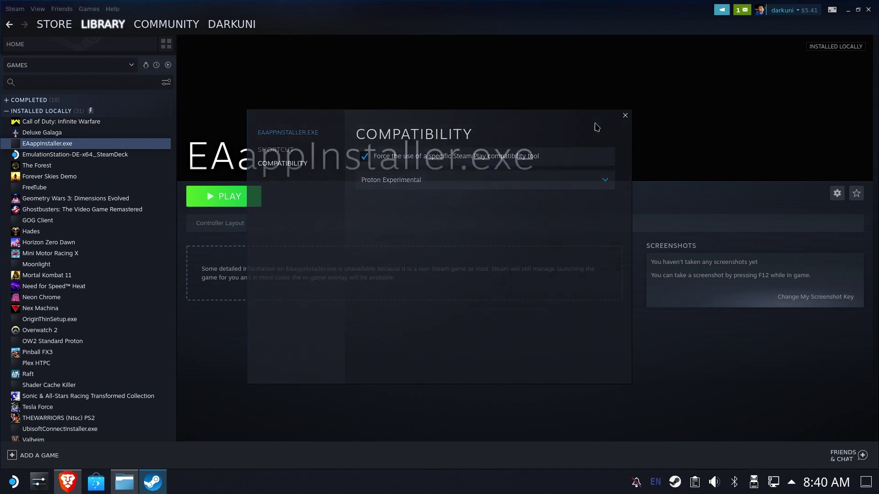
click(235, 195)
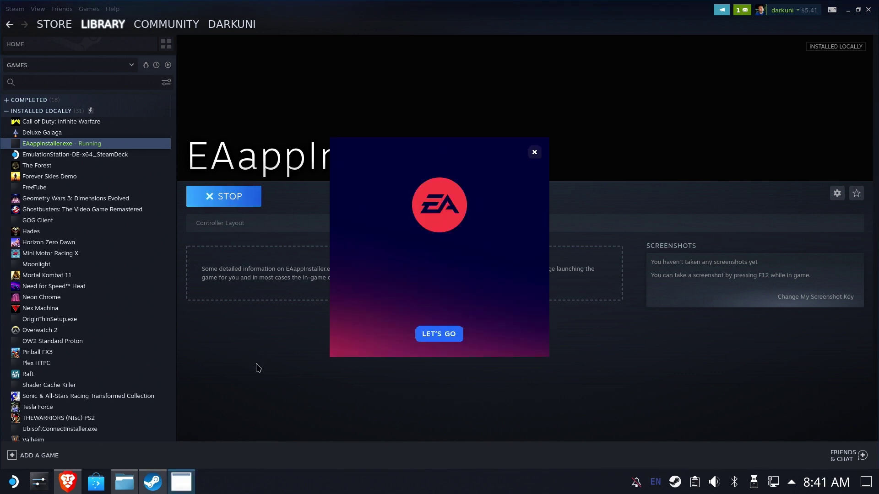
- Start the EA app install with LET'S GO, then stop EAappInstaller.exe and confirm exiting
click(448, 335)
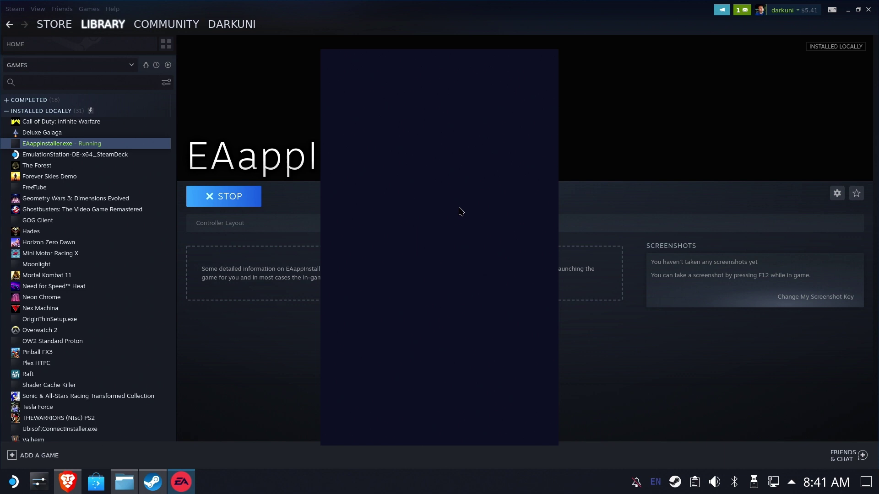
click(247, 201)
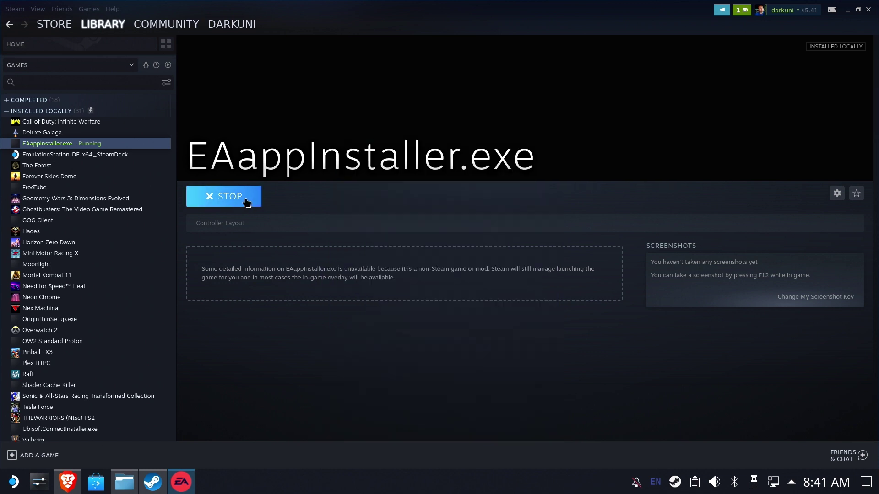
click(399, 271)
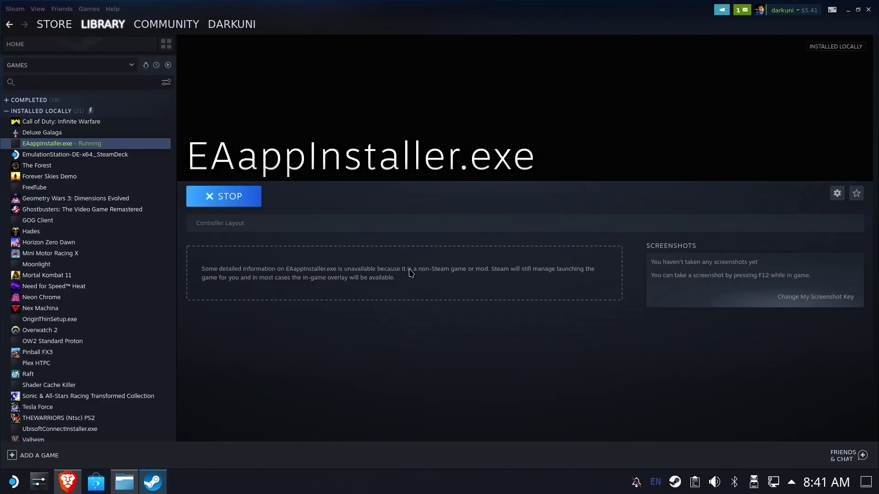
click(128, 483)
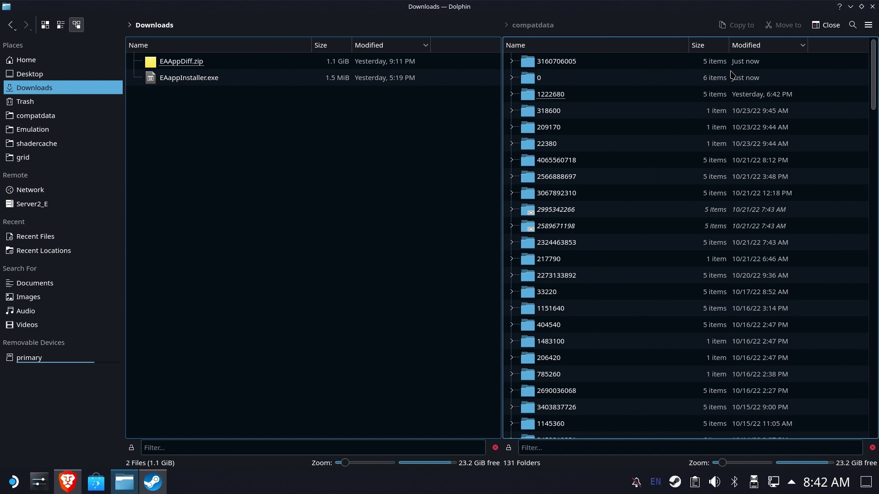
click(557, 67)
click(557, 59)
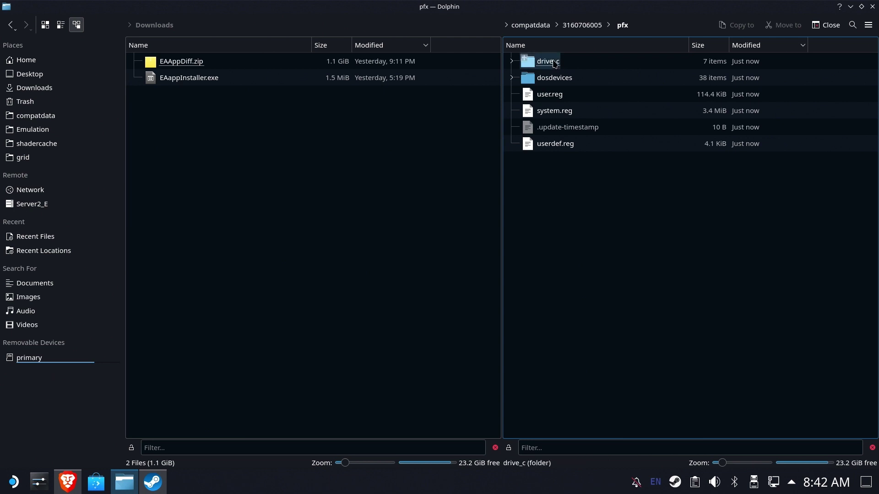
click(562, 65)
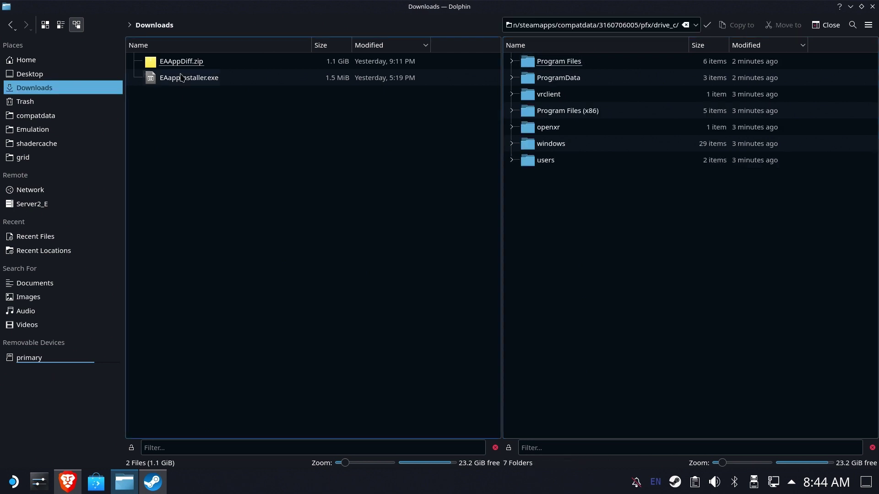
- Extract EAAppDiff.zip here in Downloads
click(179, 66)
right_click(178, 67)
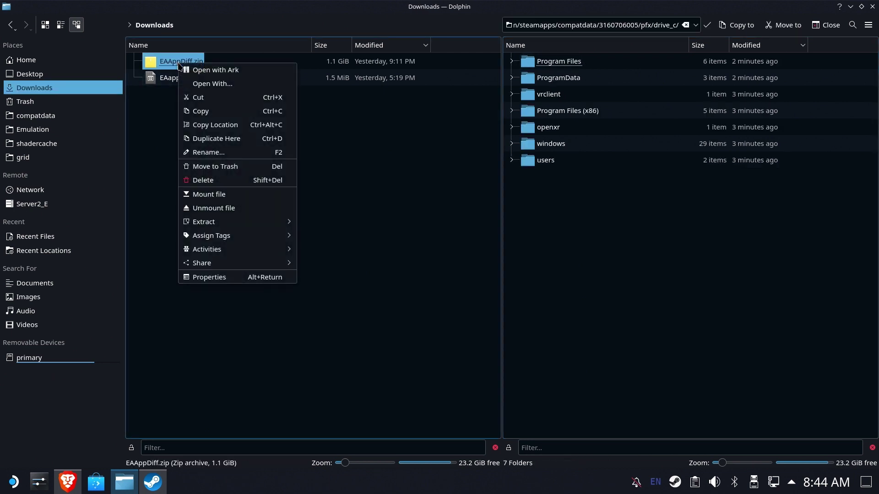
mouse_move(201, 227)
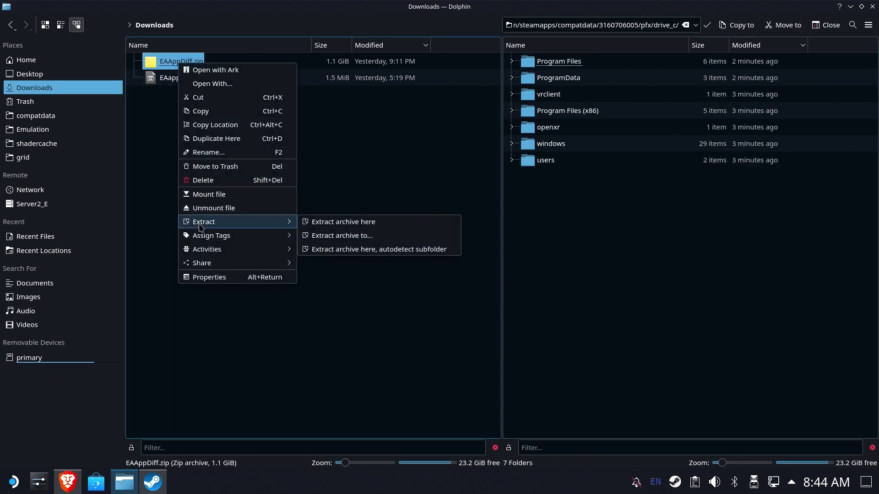
click(328, 223)
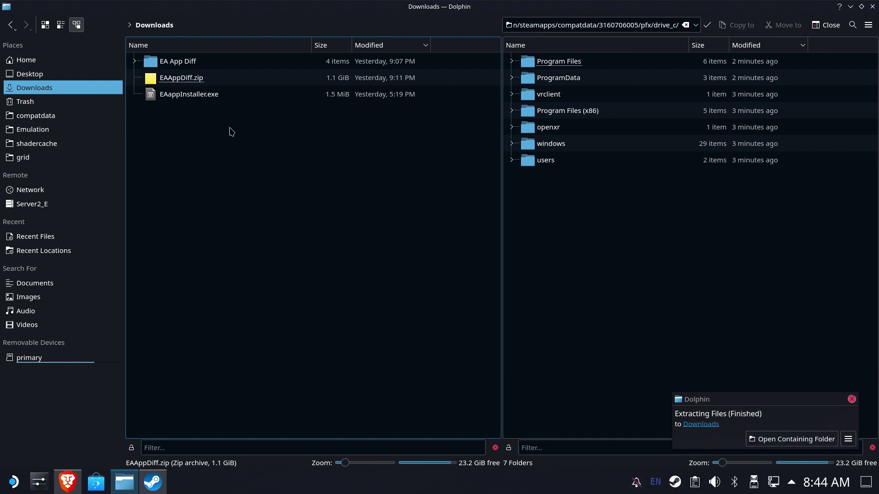
- Copy the four extracted EA App Diff folders into the prefix's drive_c
click(179, 61)
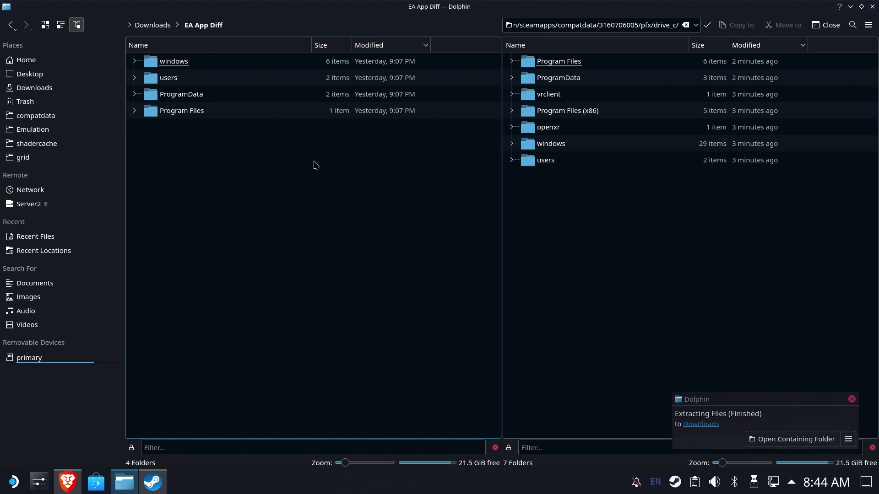
drag(264, 166, 160, 64)
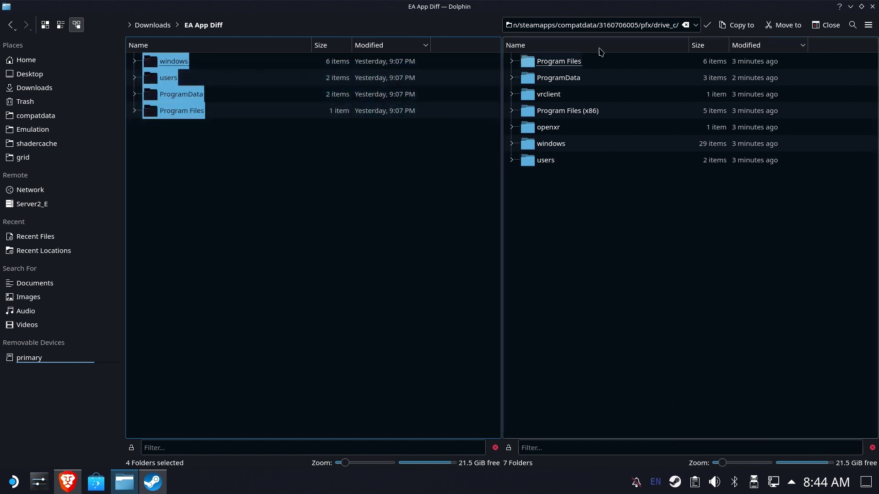
click(736, 29)
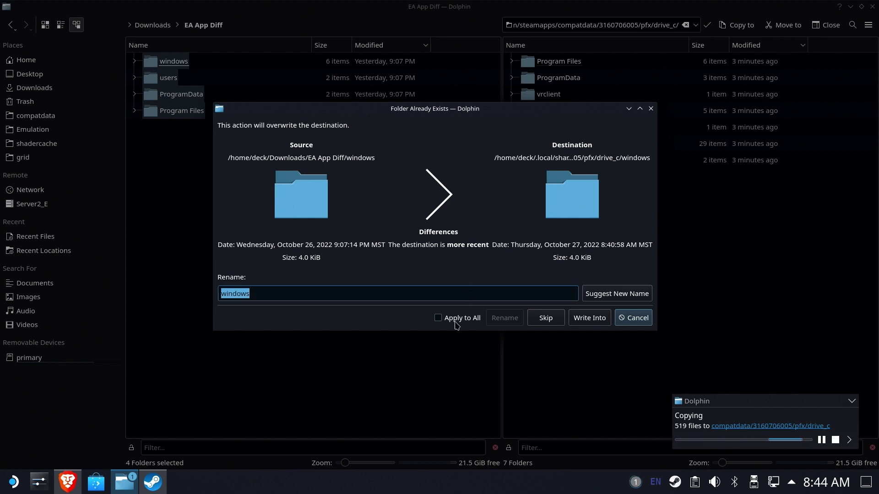
- Write into all conflicting folders and overwrite all existing files, then dismiss the completion notice
click(438, 318)
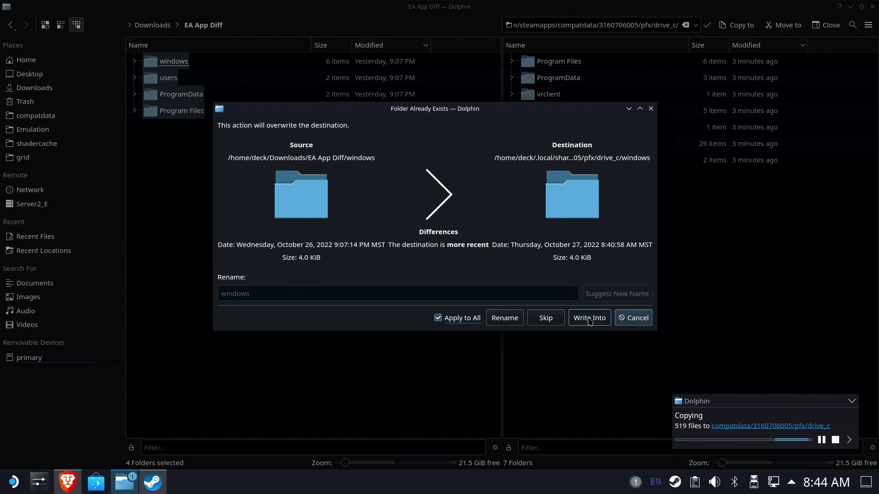
click(589, 319)
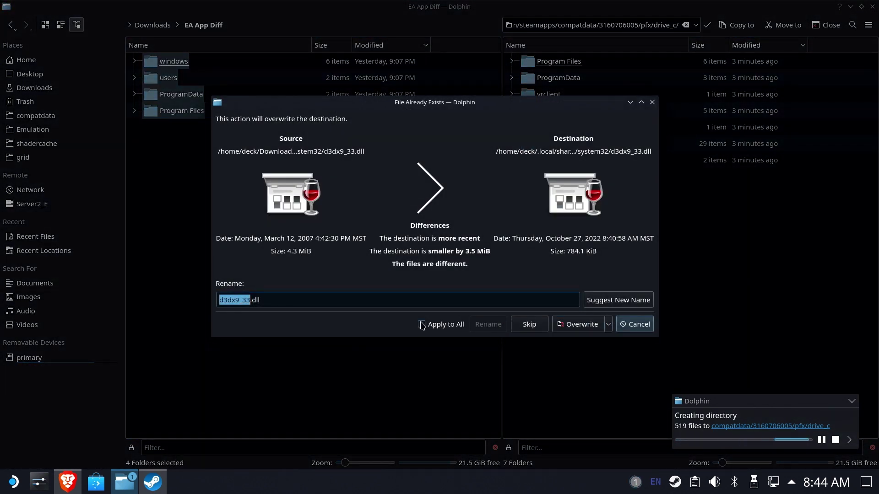
click(422, 325)
click(581, 324)
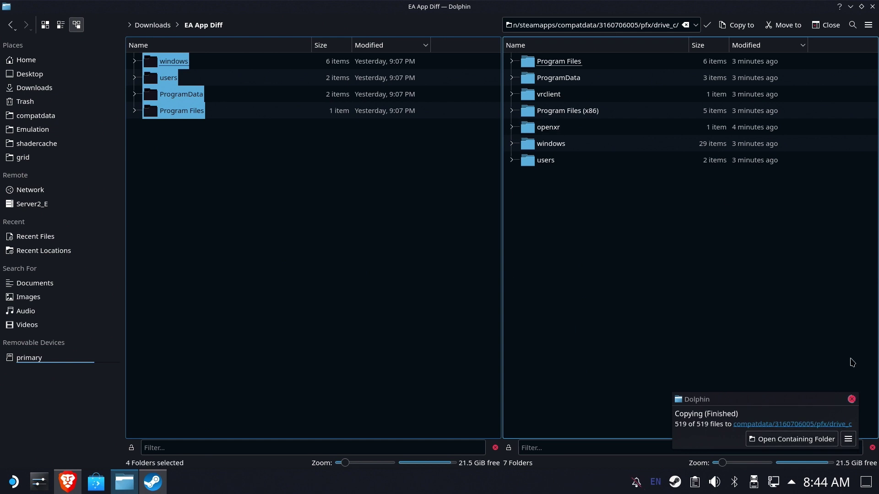
click(851, 399)
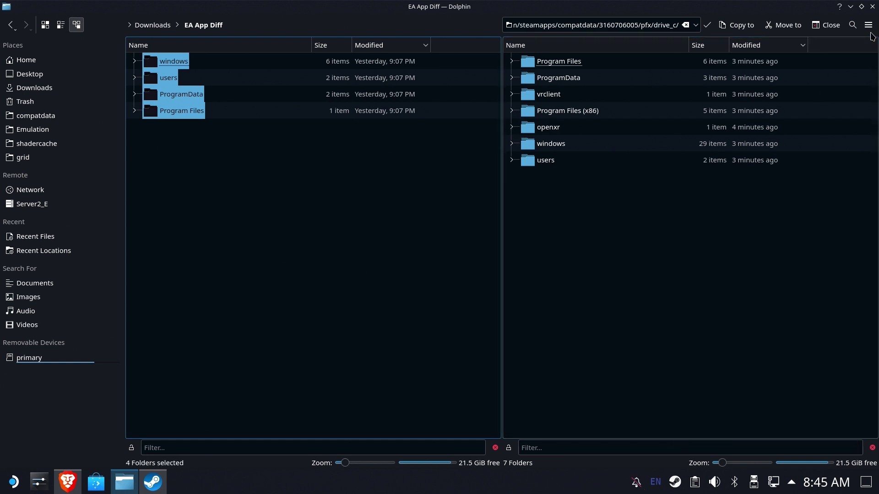
- In the shortcut's Properties, browse to the pasted compatdata prefix and into its drive_c folder
click(850, 6)
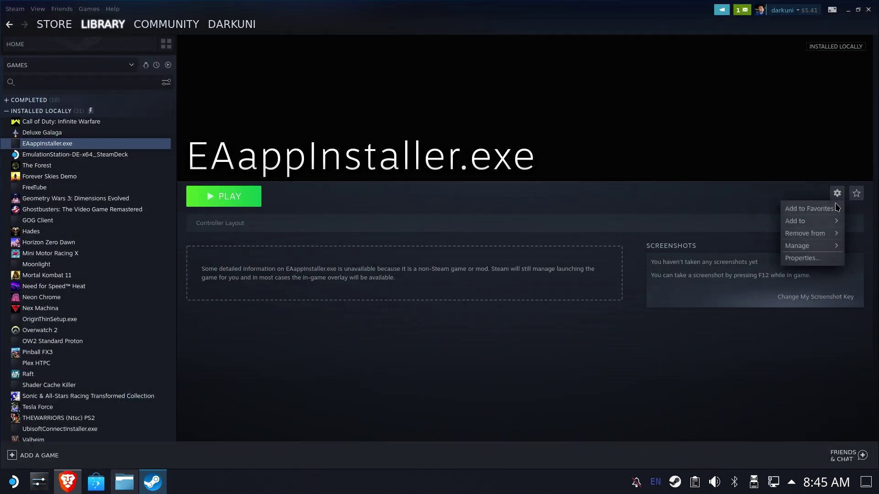
click(818, 258)
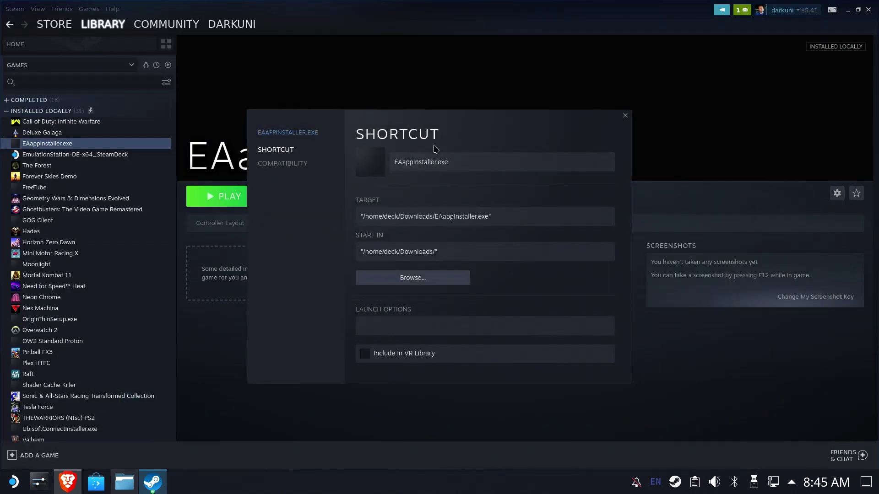
click(435, 278)
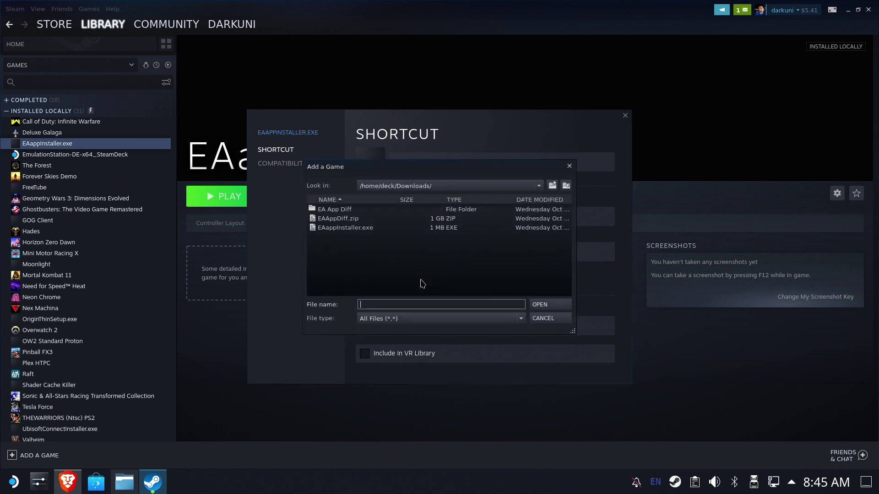
key(ctrl+v)
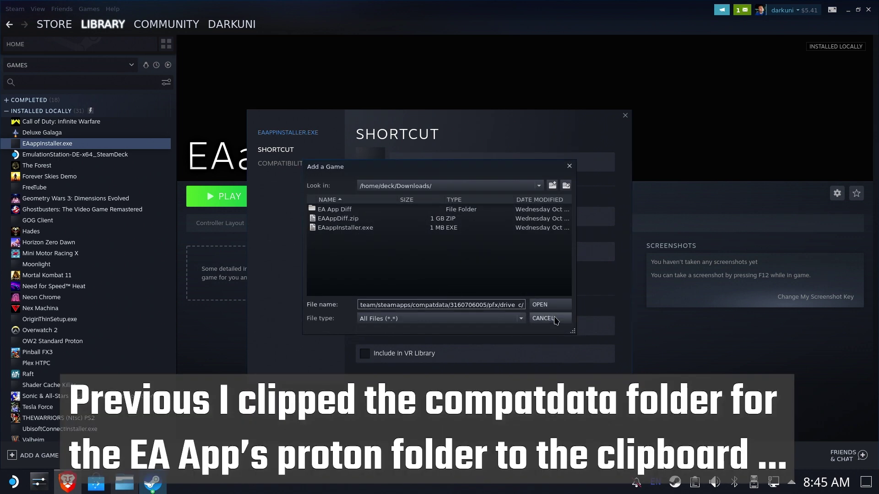
click(548, 305)
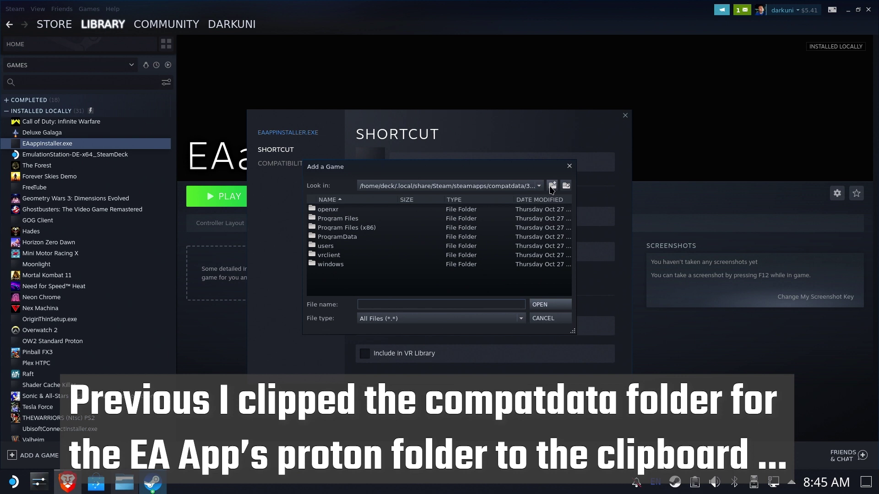
click(551, 188)
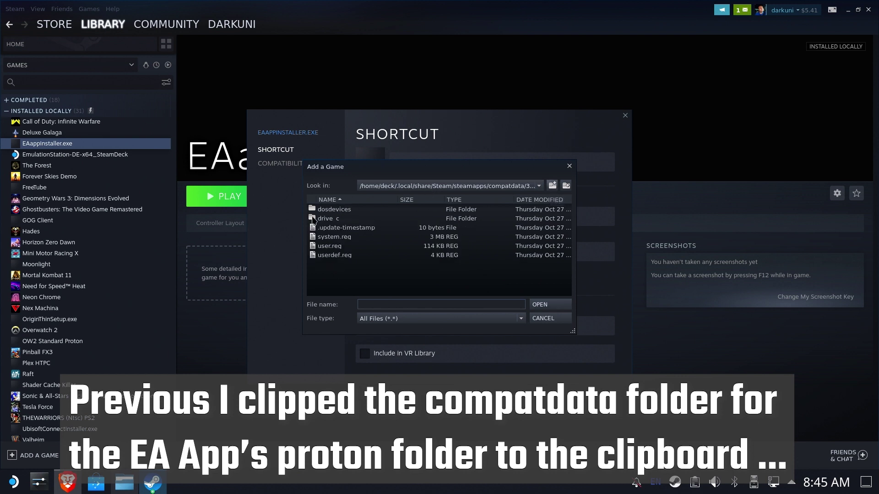
double_click(315, 219)
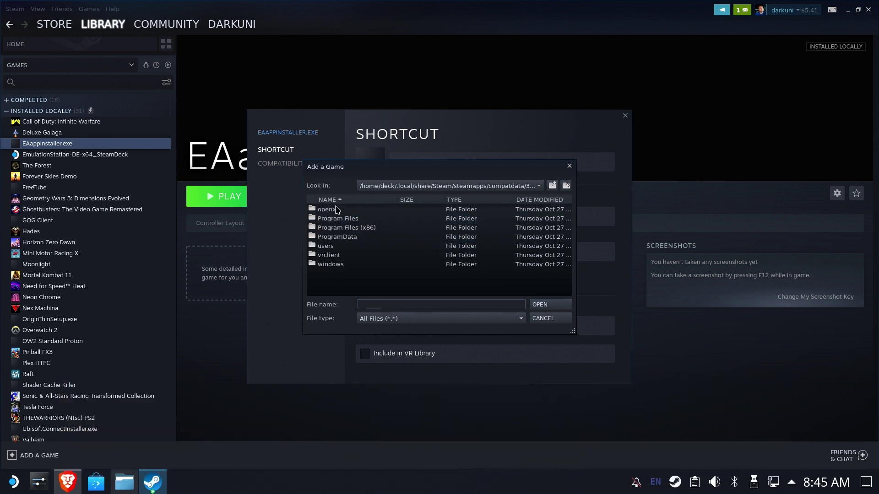
- Navigate into Program Files/Electronic Arts/EA Desktop
click(356, 221)
double_click(356, 225)
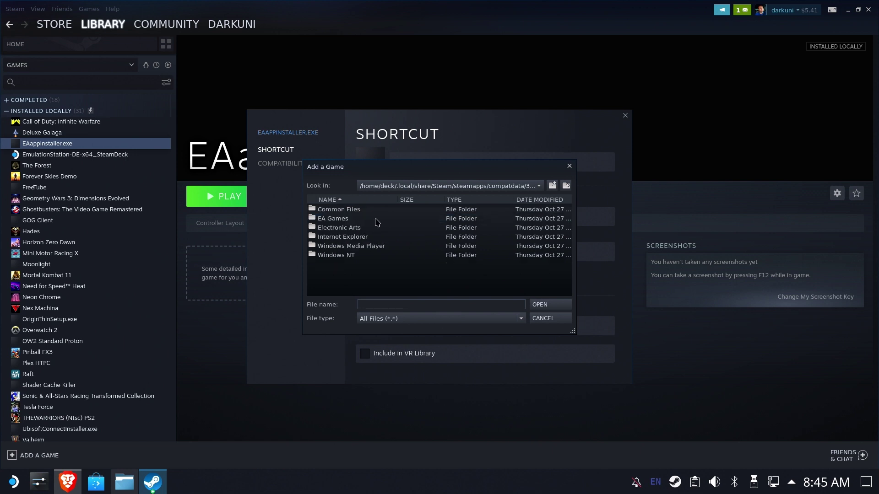
double_click(347, 219)
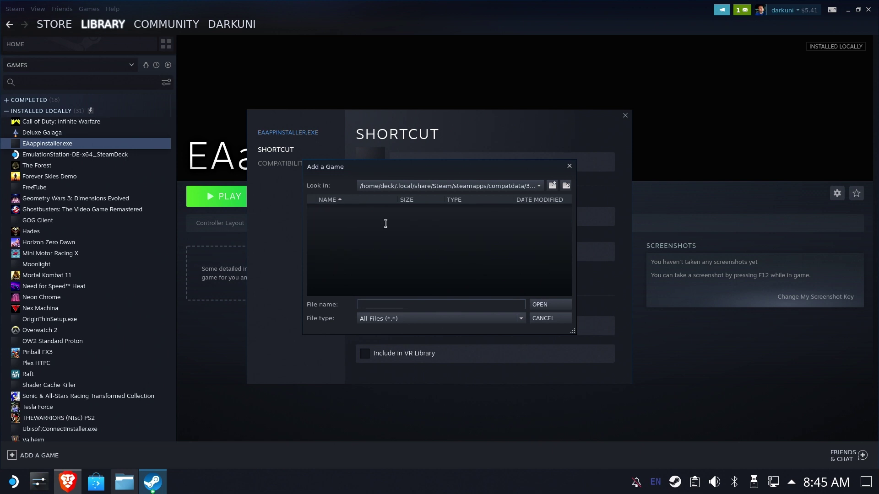
click(551, 185)
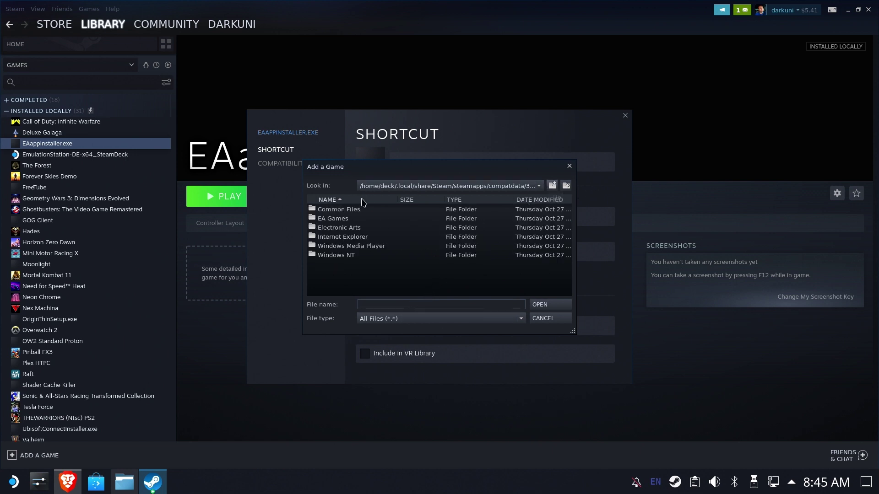
double_click(352, 227)
click(348, 215)
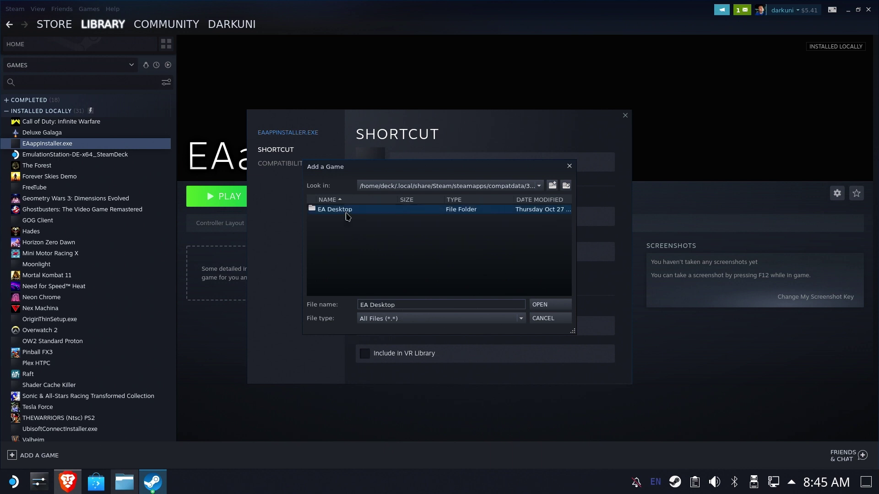
double_click(352, 215)
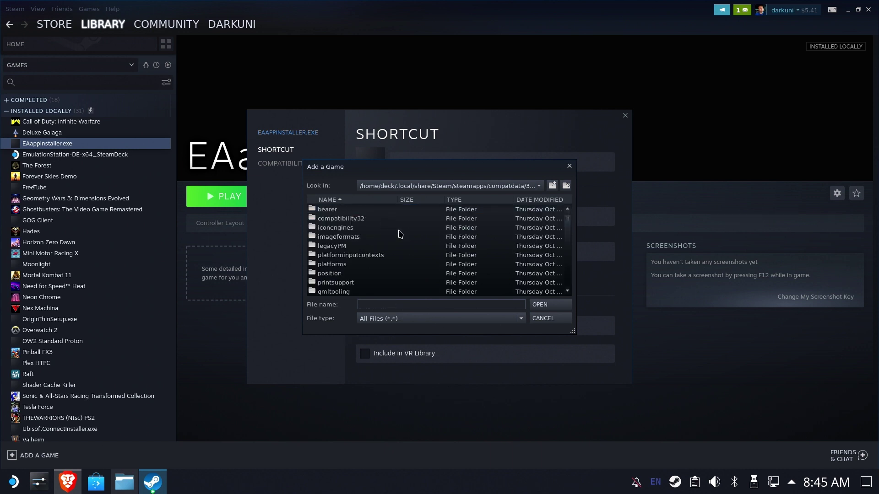
- Choose EADesktop.exe as the shortcut's new target
scroll(396, 232, down, 5)
scroll(392, 234, up, 2)
scroll(392, 234, up, 3)
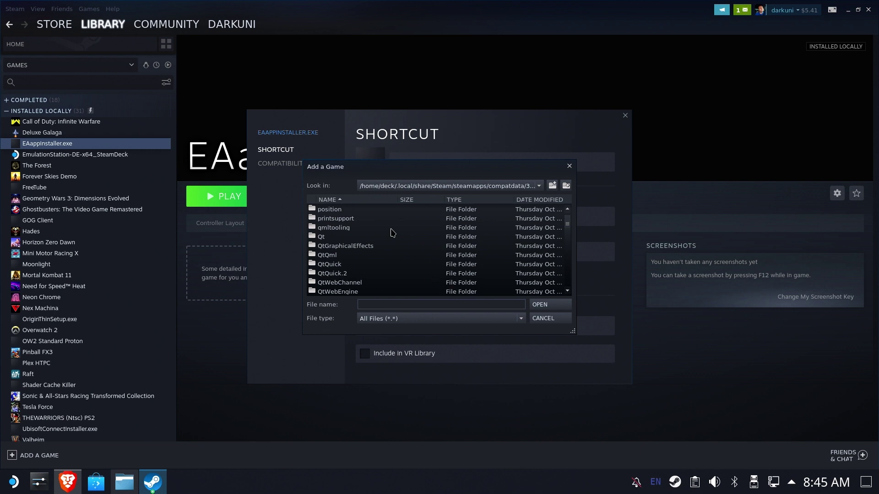
scroll(392, 228, down, 4)
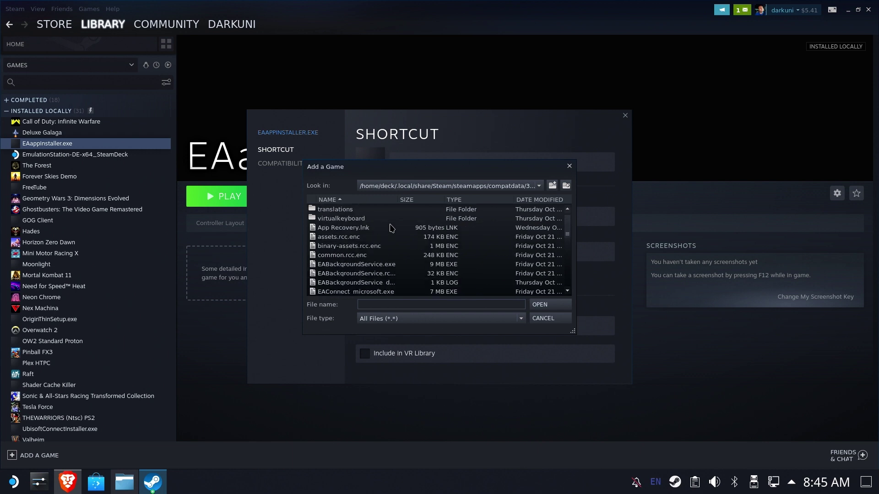
scroll(389, 243, down, 2)
scroll(397, 245, down, 2)
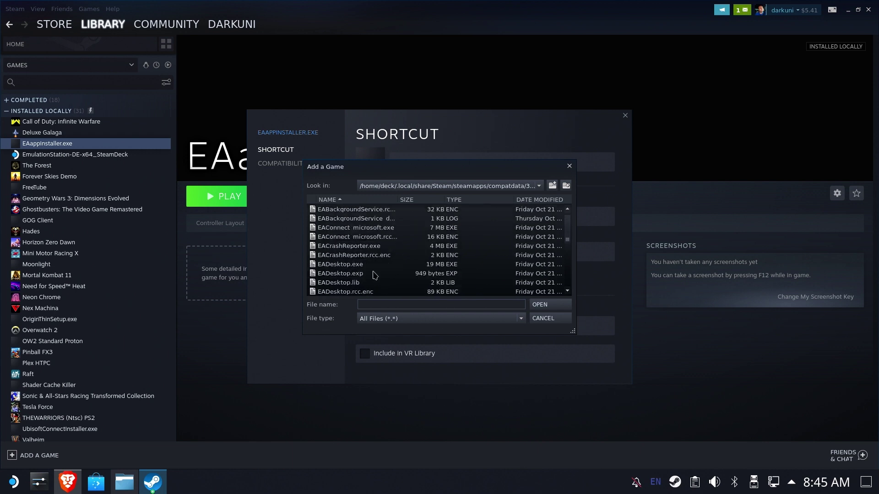
click(353, 269)
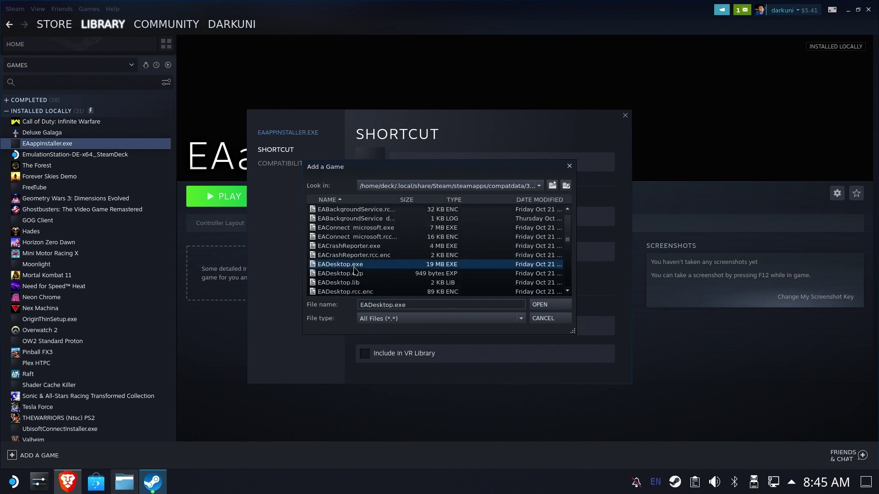
click(557, 306)
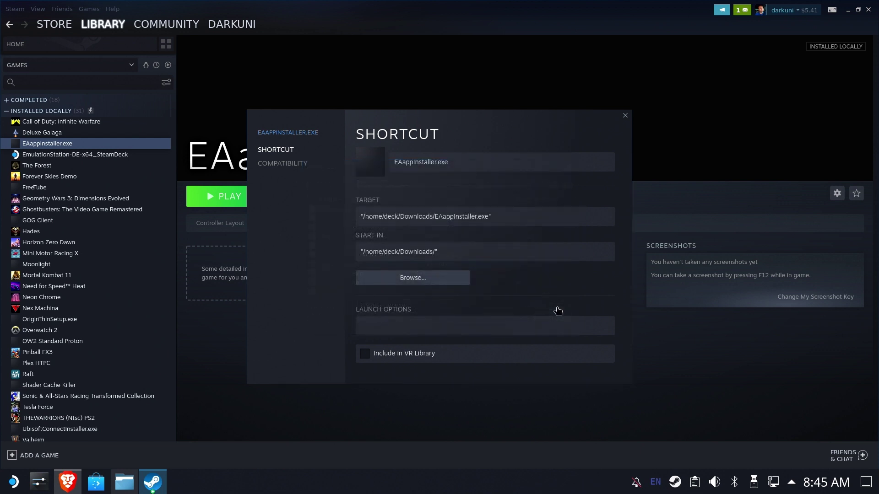
- Replace the shortcut's name with 'EA App' and close the Properties dialog
double_click(459, 162)
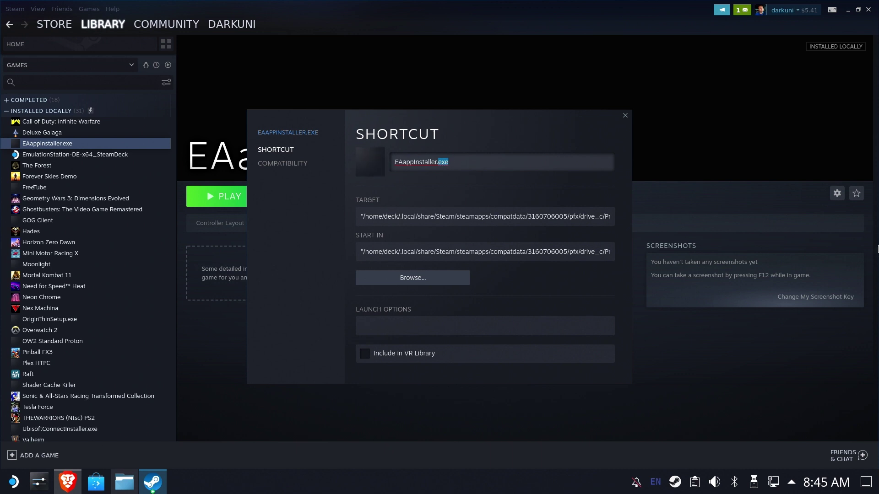
key(BackSpace)
key(BackSpace)
key(BackSpace)
key(BackSpace)
key(BackSpace)
key(BackSpace)
key(BackSpace)
key(BackSpace)
key(BackSpace)
key(BackSpace)
key(BackSpace)
key(BackSpace)
key(BackSpace)
key(BackSpace)
key(BackSpace)
key(BackSpace)
text(E)
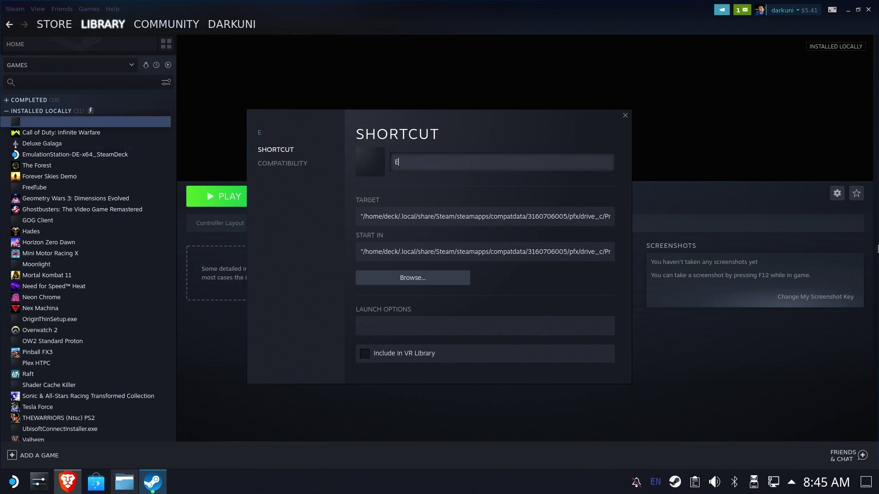
text(a)
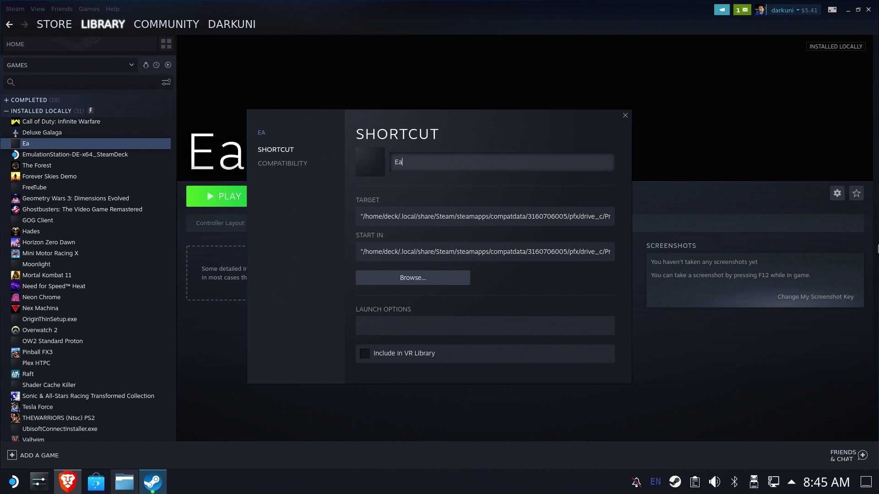
key(BackSpace)
text(A App)
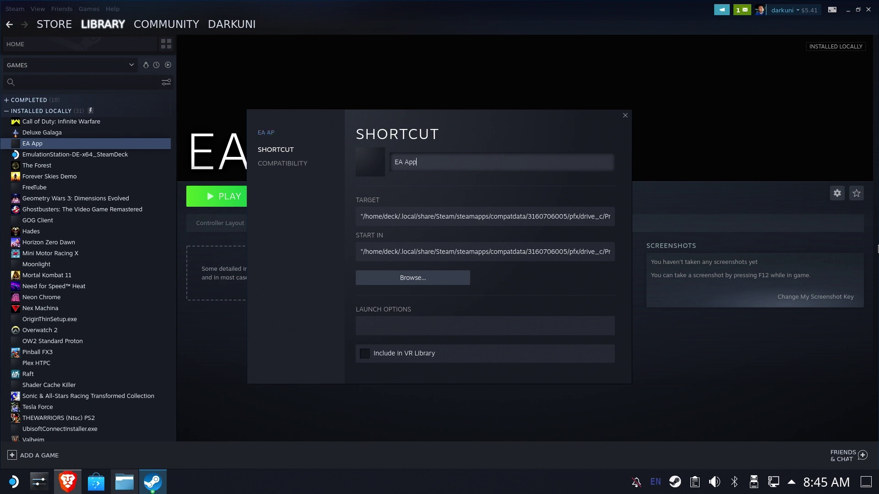
click(625, 116)
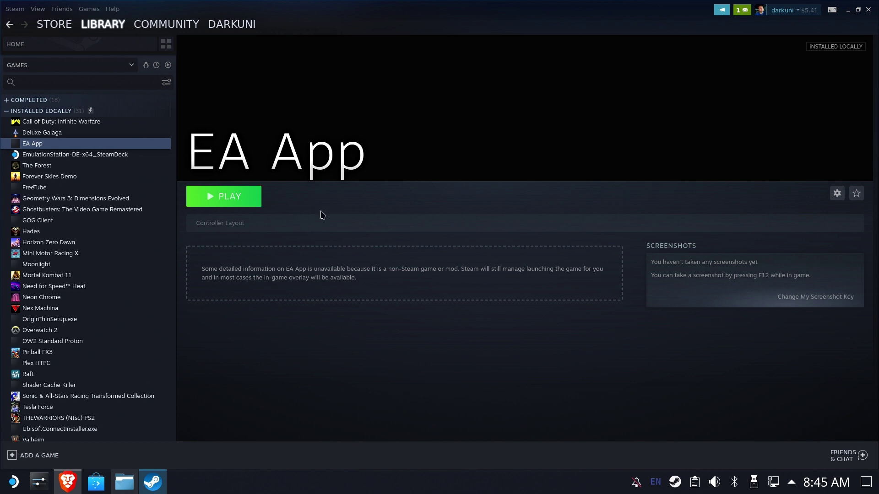
- Play the EA App shortcut, close the lost-connection window, and play it again
click(219, 196)
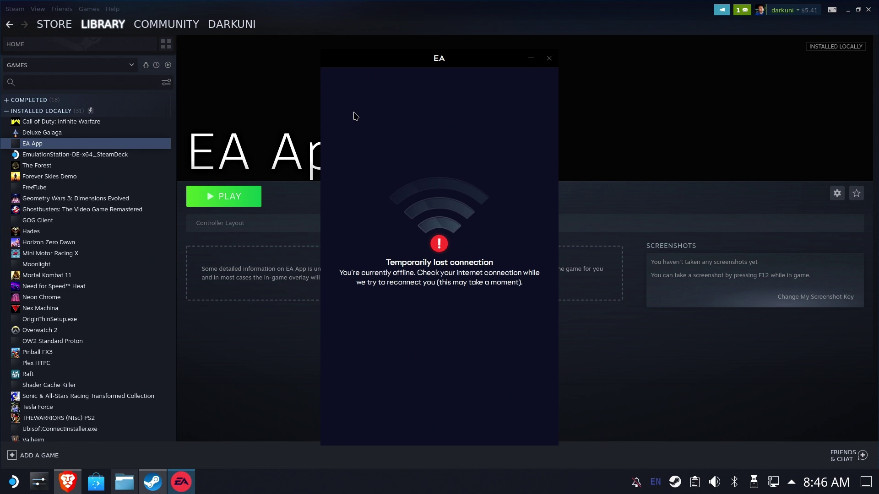
click(549, 58)
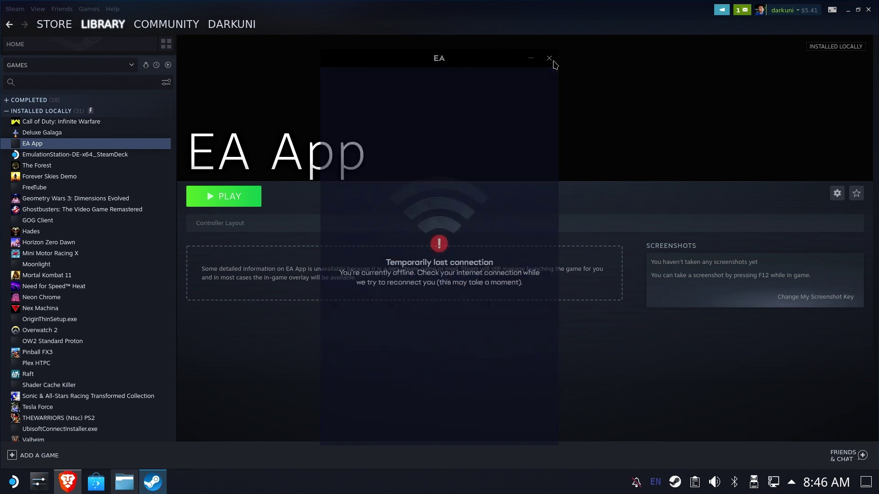
click(236, 201)
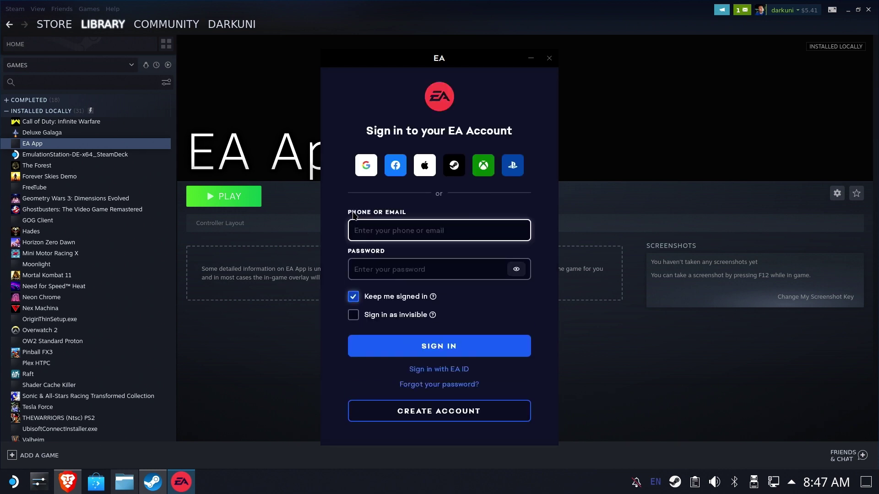
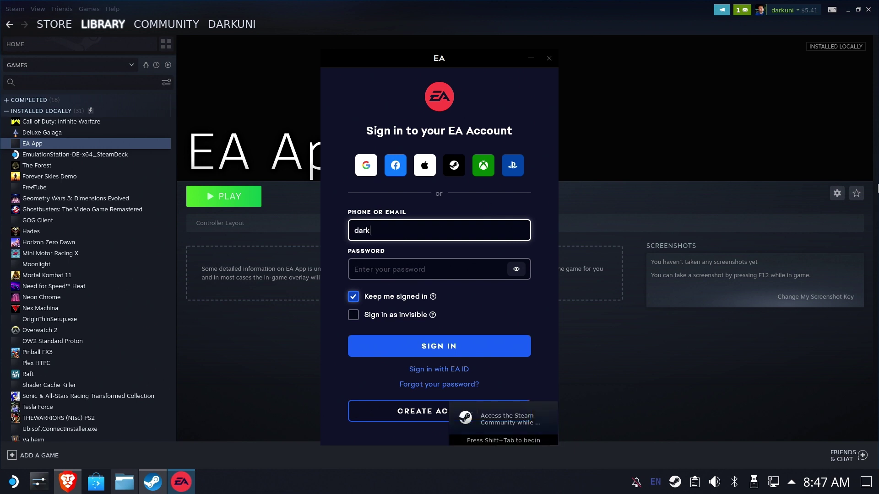
- Enter the EA account e-mail and password and sign in
key(Tab)
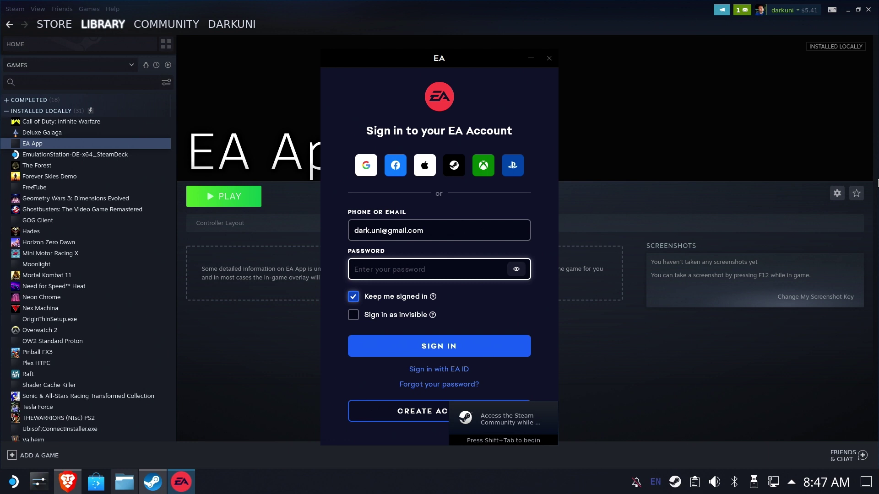
text(****)
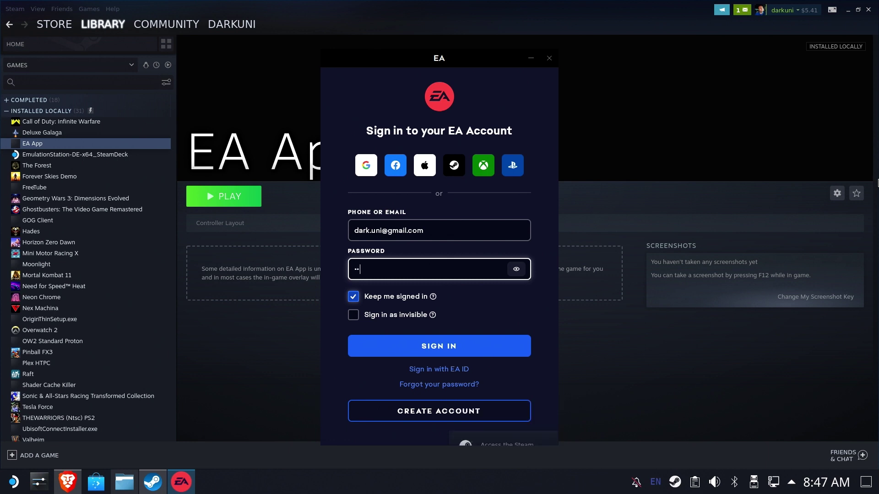
text(*******)
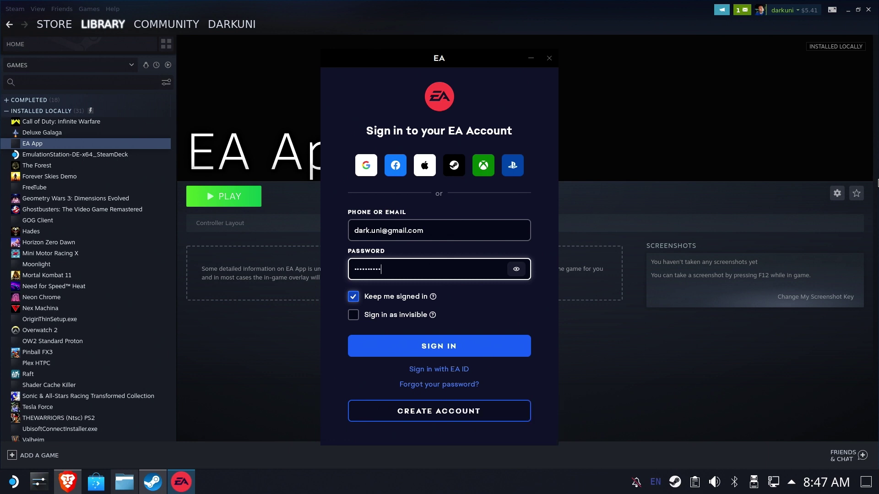
text(**)
click(402, 349)
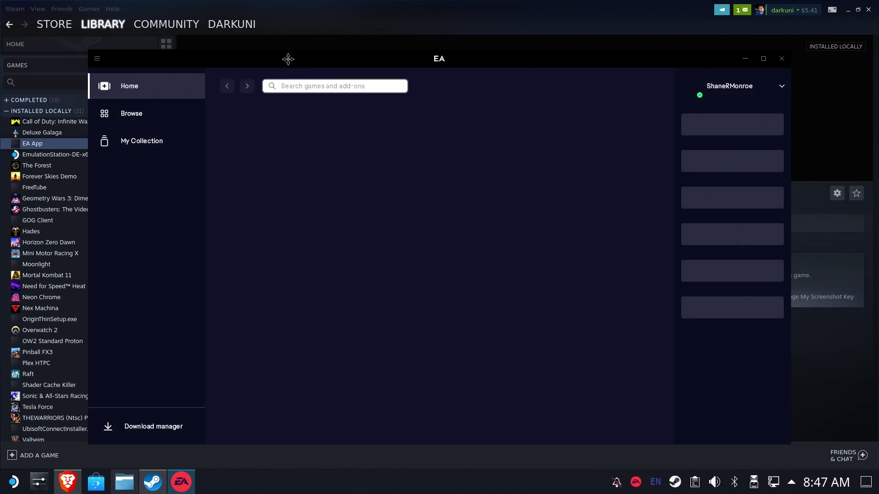
- Open My Collection in the EA app, then choose Exit from its main menu
drag(288, 57, 307, 38)
click(117, 42)
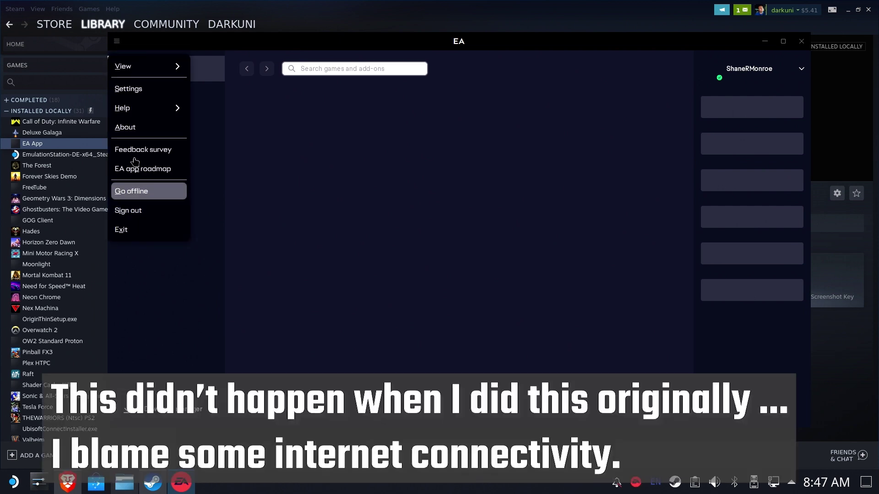
click(372, 242)
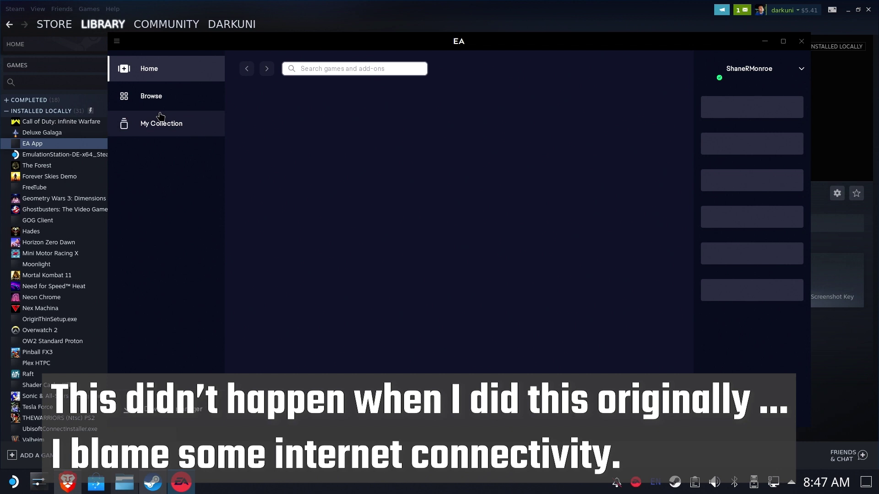
click(164, 127)
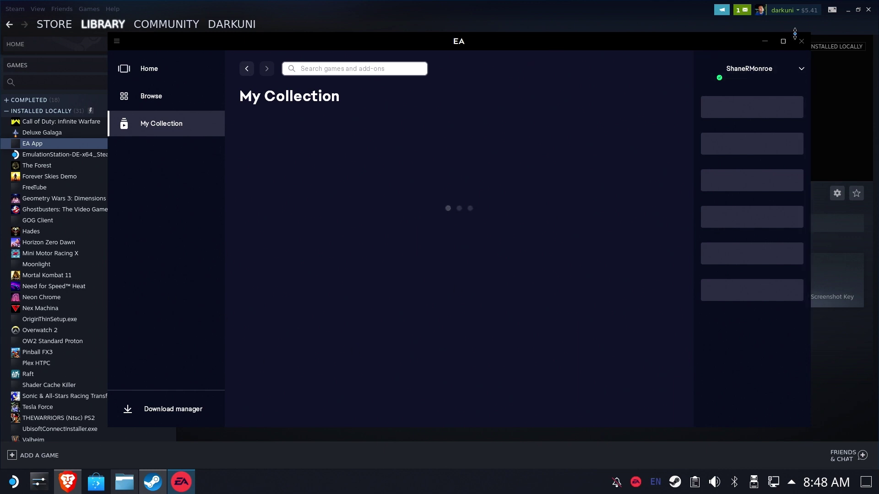
click(116, 44)
click(121, 229)
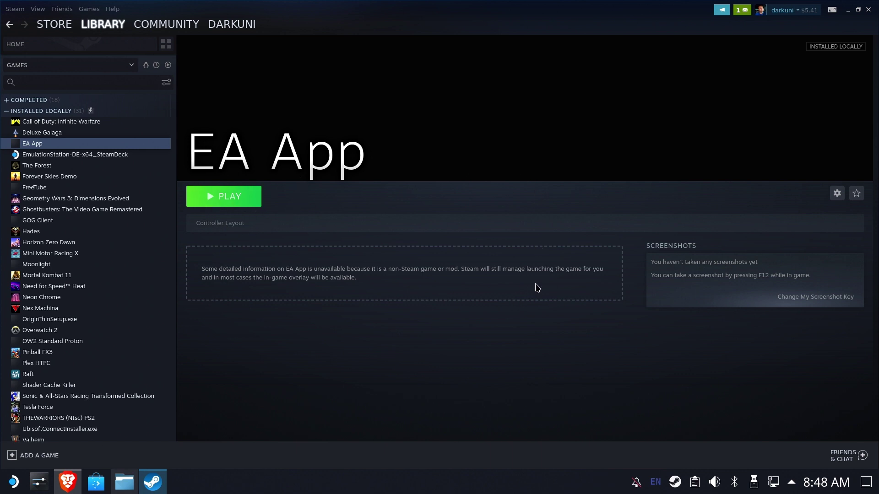
- Return to Gaming Mode and review the EA App shortcut's Mouse Only controller template
click(868, 10)
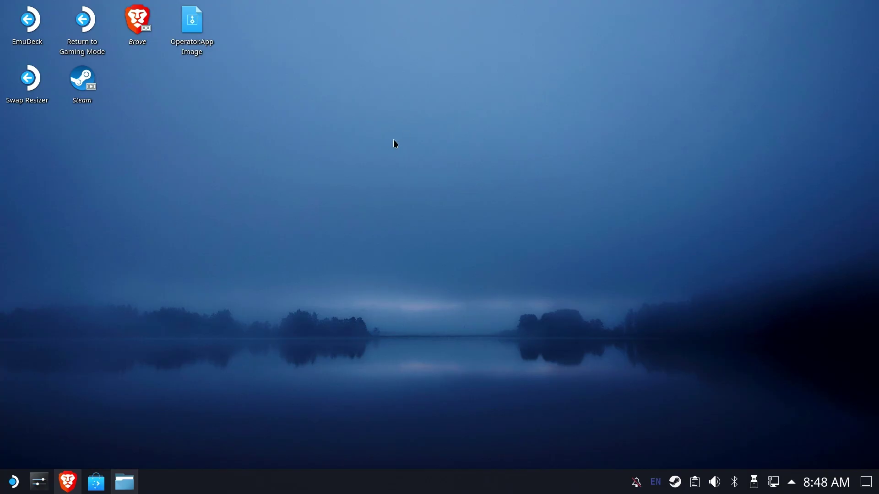
double_click(74, 24)
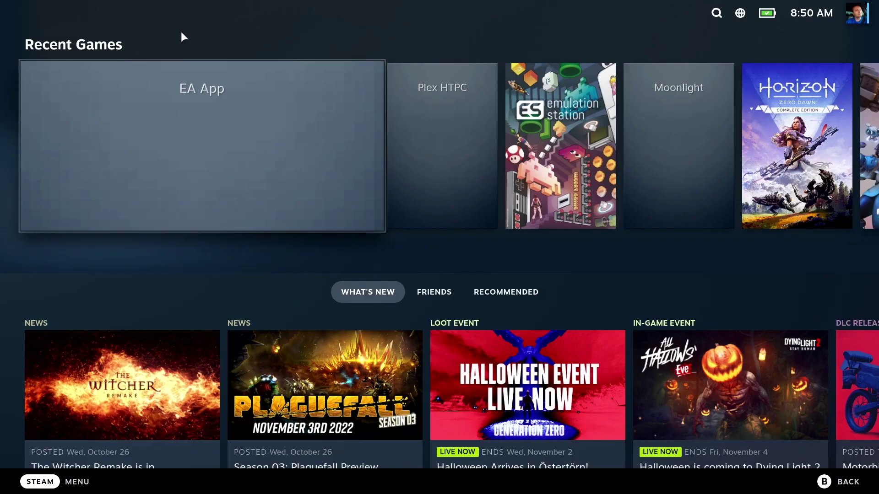
click(211, 131)
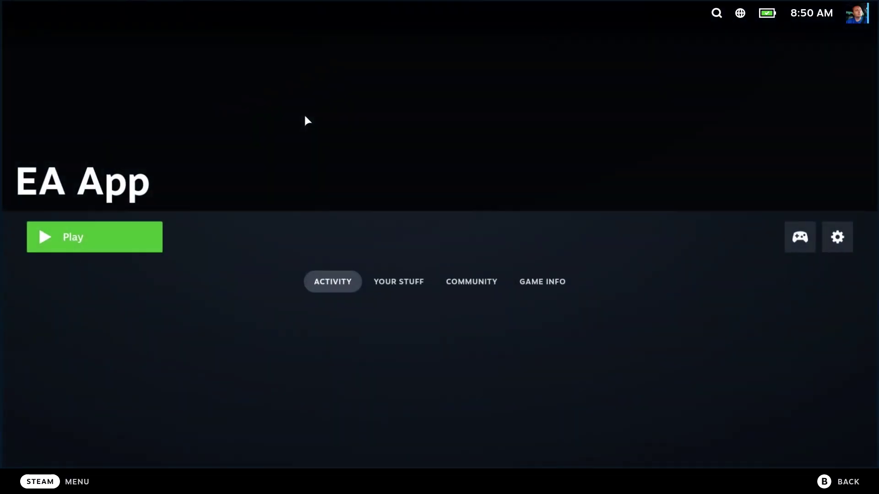
click(810, 247)
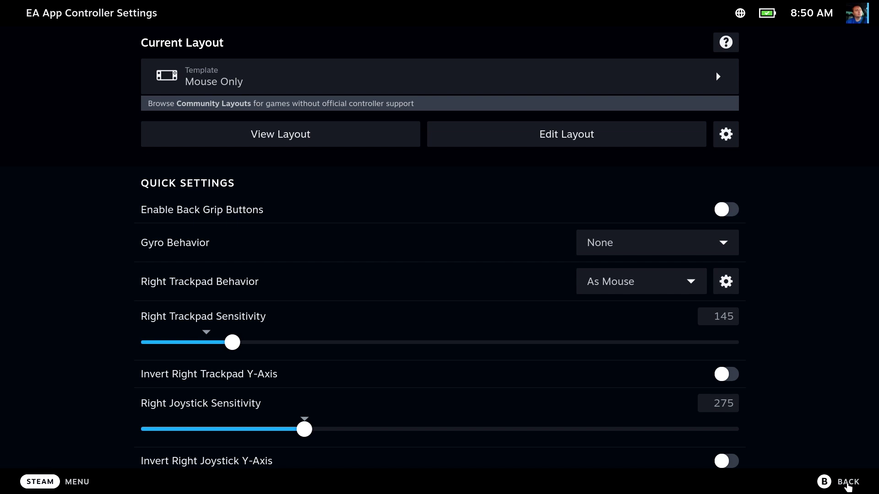
click(823, 481)
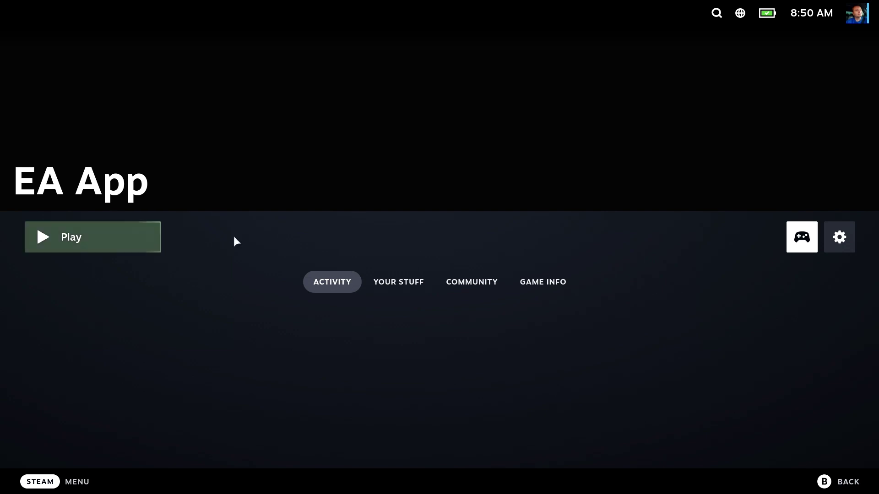
- Open the Properties of the UbisoftConnectInstaller.exe shortcut in the Non-Steam library
click(61, 481)
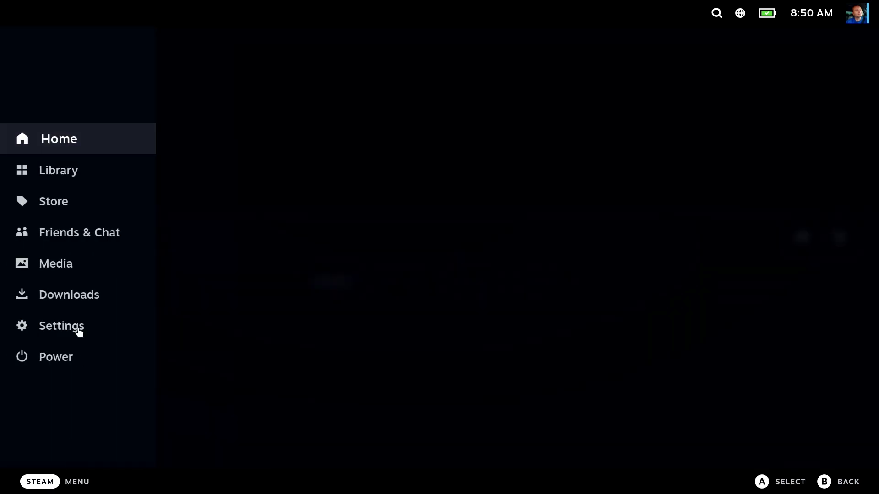
click(77, 170)
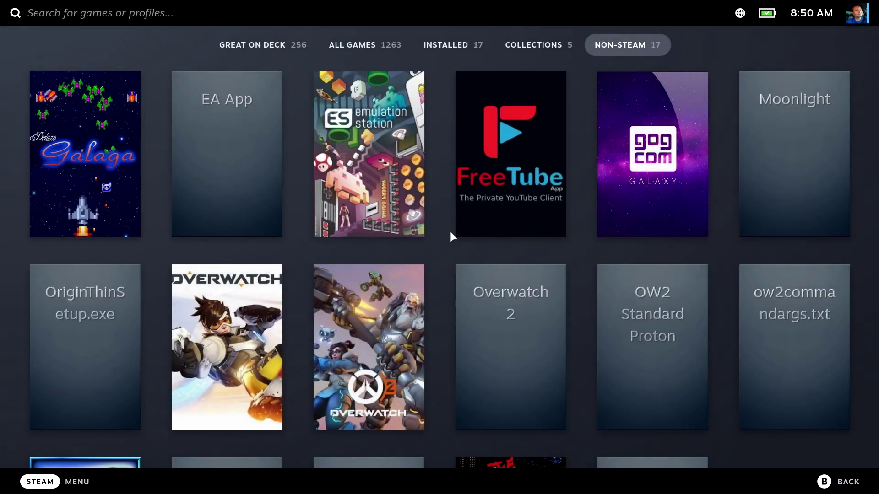
scroll(449, 232, down, 3)
click(647, 316)
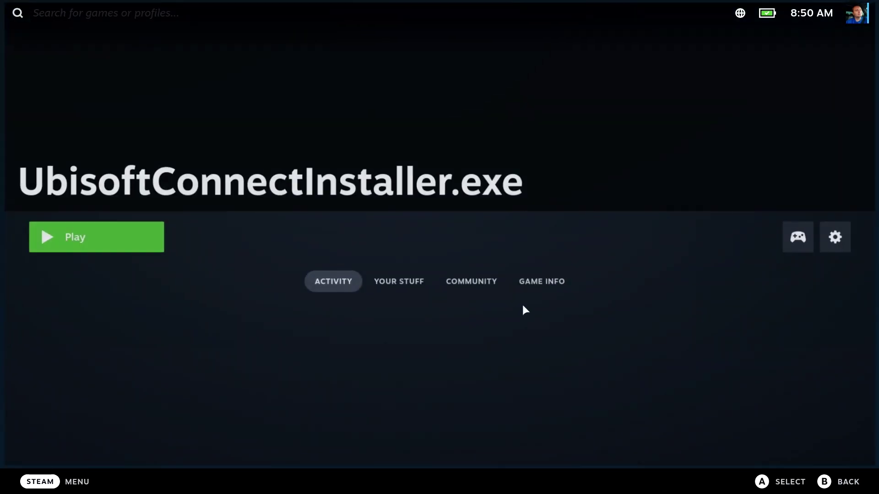
click(840, 237)
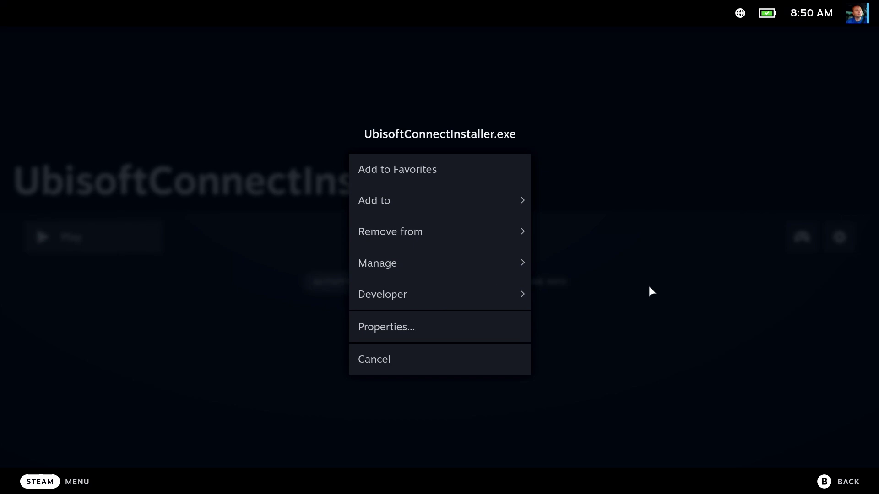
click(410, 329)
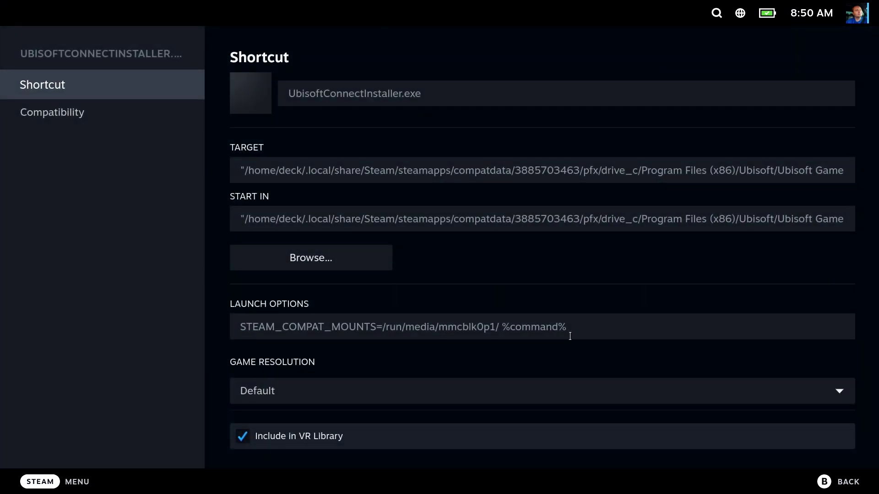
- Copy its STEAM_COMPAT_MOUNTS=/run/media/mmcblk0p1/ %command% launch options, then go back to the library
click(579, 327)
click(436, 332)
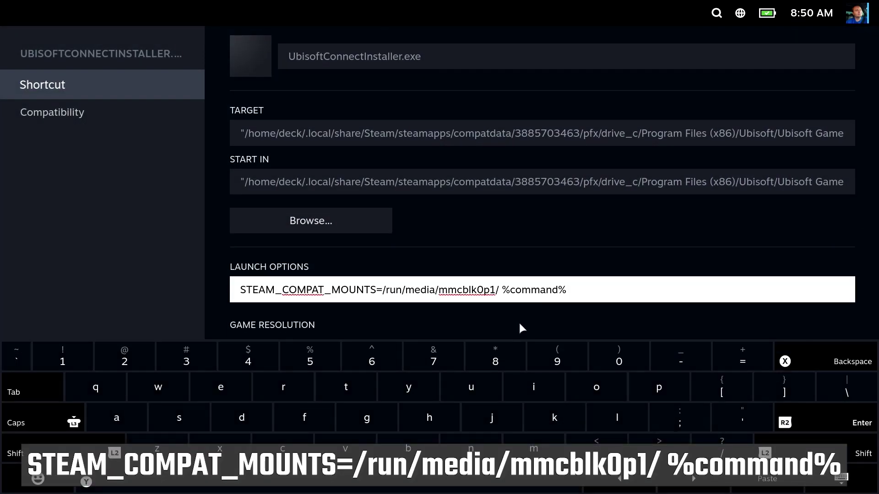
shift+click(556, 284)
key(ctrl+a)
key(ctrl+c)
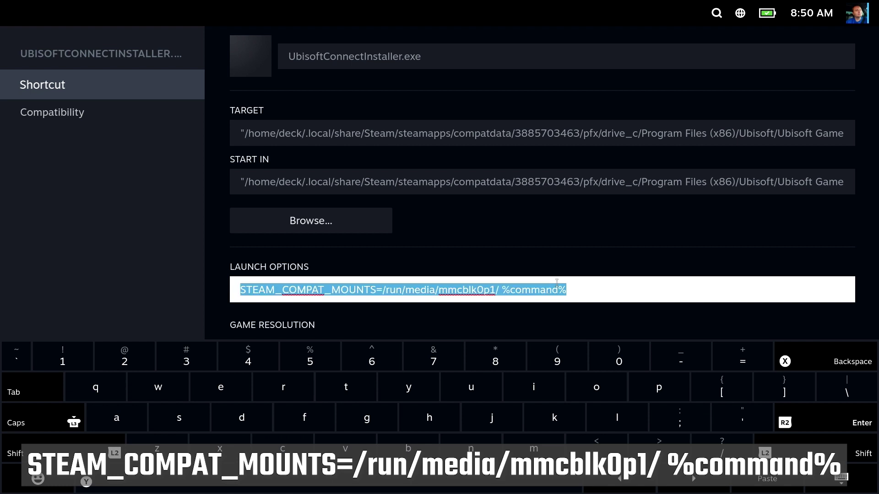
click(840, 479)
click(851, 483)
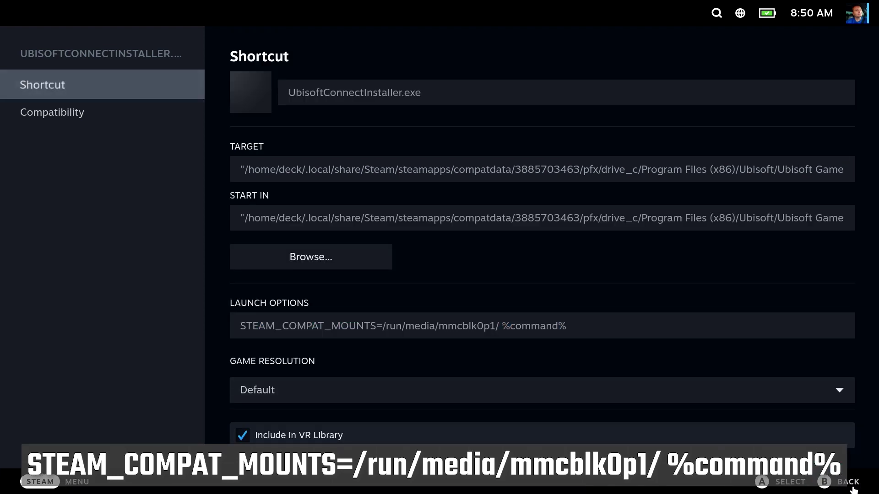
click(850, 488)
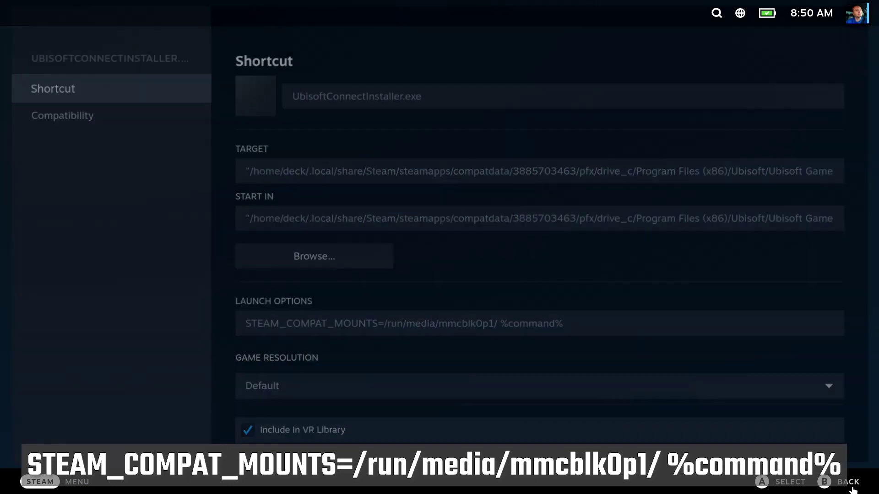
click(829, 484)
- Paste STEAM_COMPAT_MOUNTS=/run/media/mmcblk0p1/ %command% into the EA App's launch options, then launch it
click(250, 192)
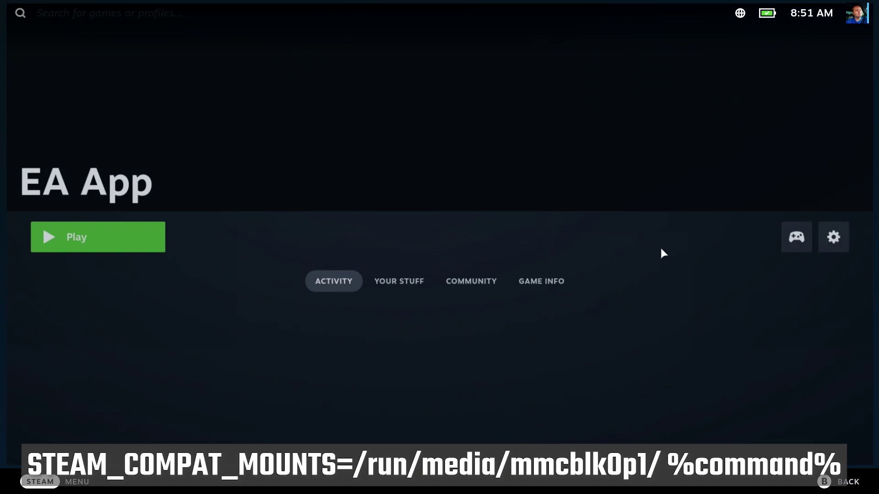
click(840, 237)
click(426, 325)
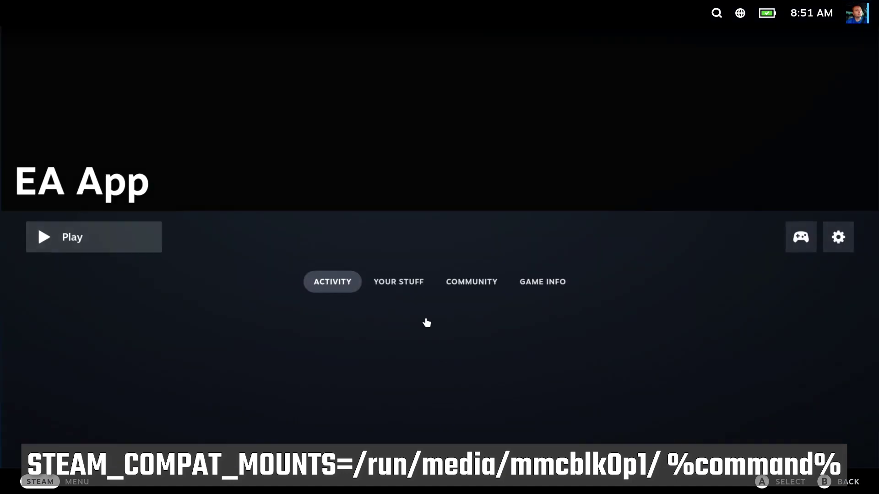
click(302, 322)
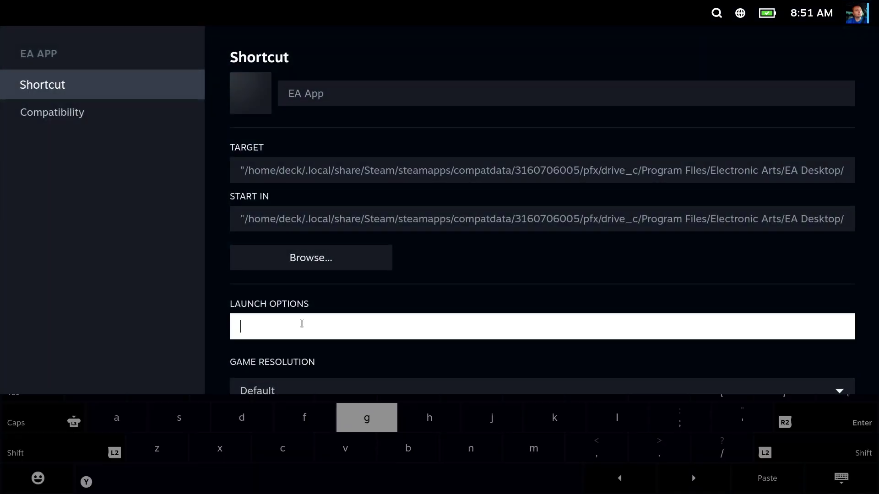
key(ctrl+v)
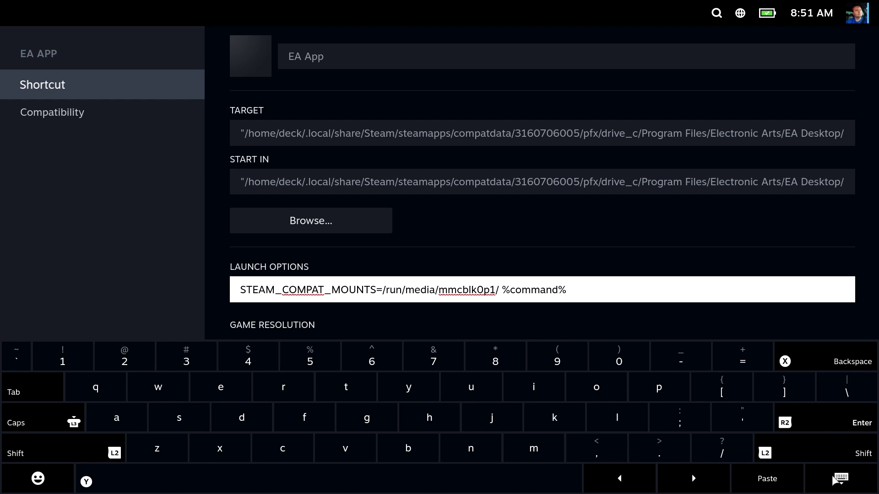
click(841, 477)
click(497, 306)
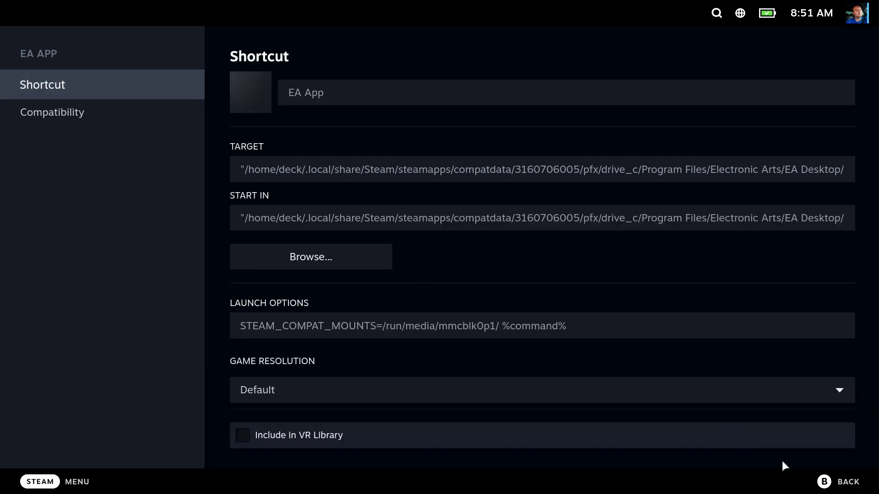
click(841, 490)
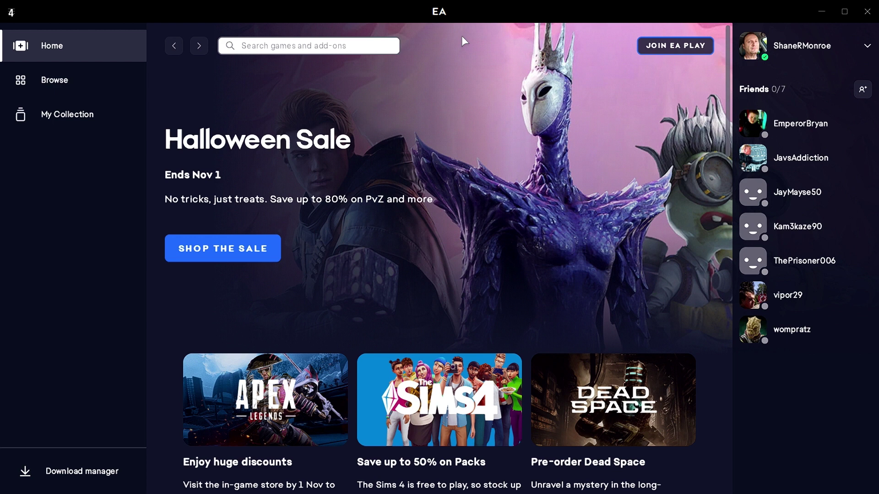
- Open the Application tab of the EA app's settings
click(61, 119)
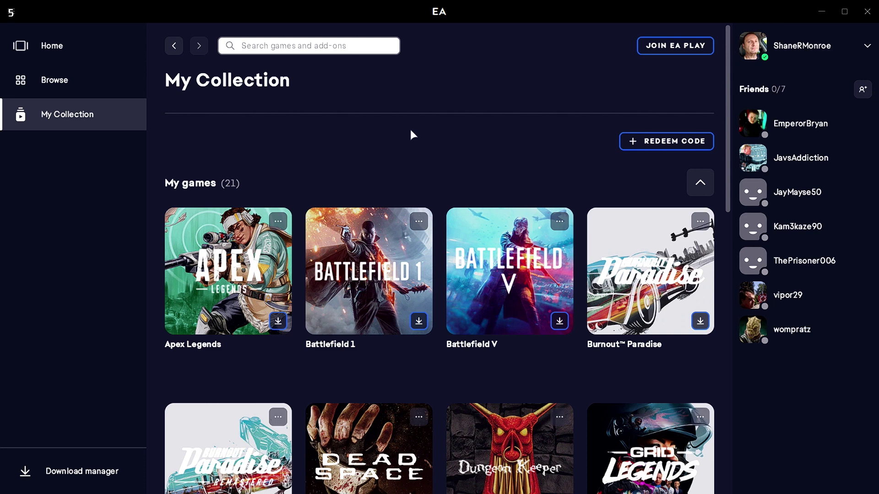
click(11, 13)
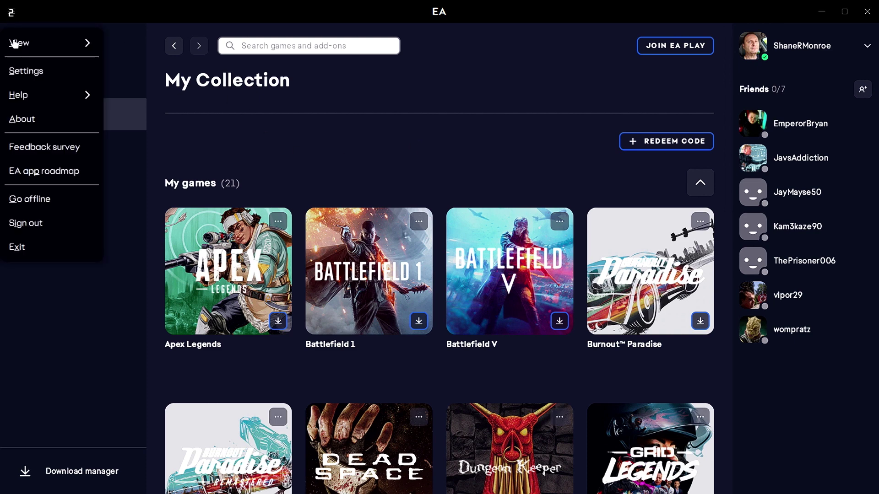
click(46, 79)
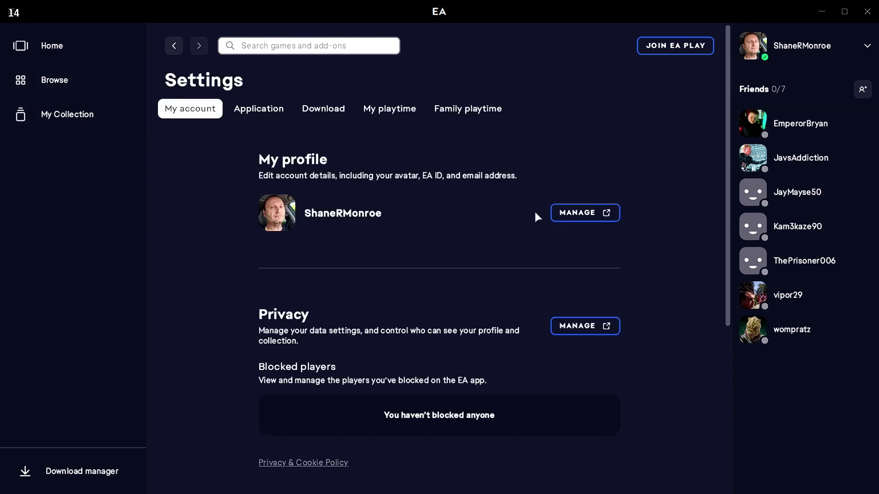
scroll(538, 200, down, 5)
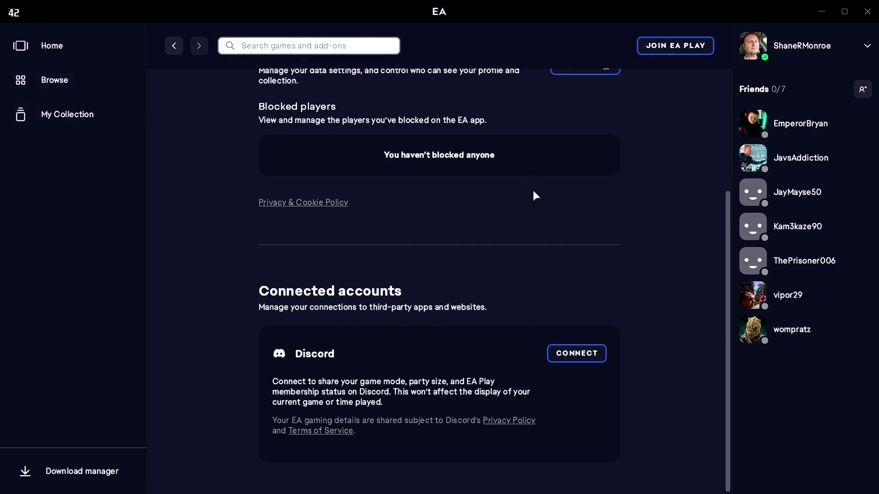
scroll(531, 190, up, 5)
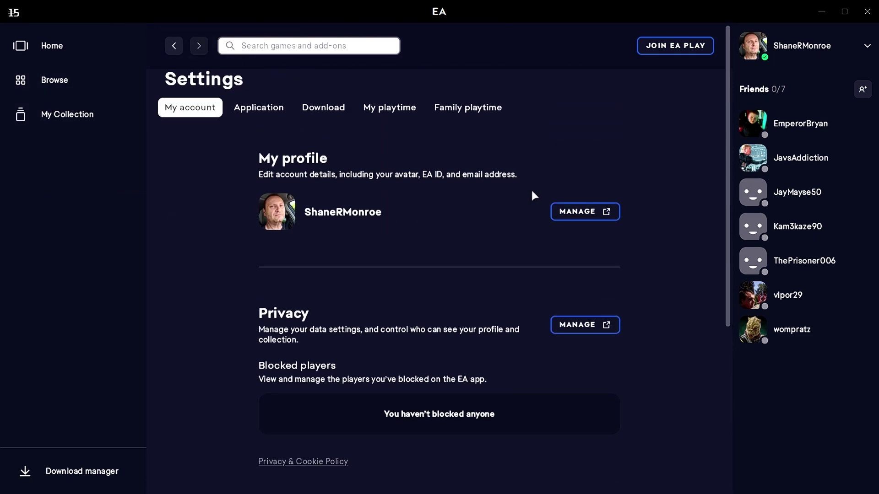
click(259, 109)
- Switch off Enable in-game overlay and confirm with TURN OFF
scroll(486, 166, down, 3)
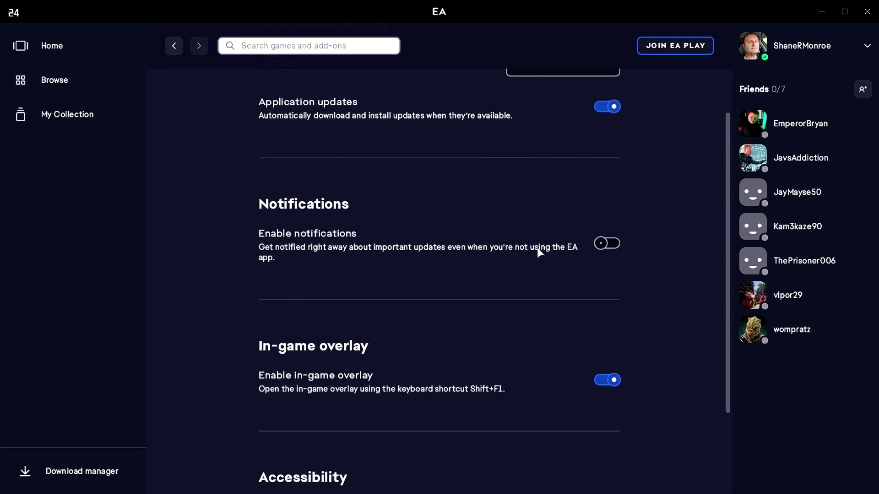
scroll(558, 258, down, 2)
click(601, 279)
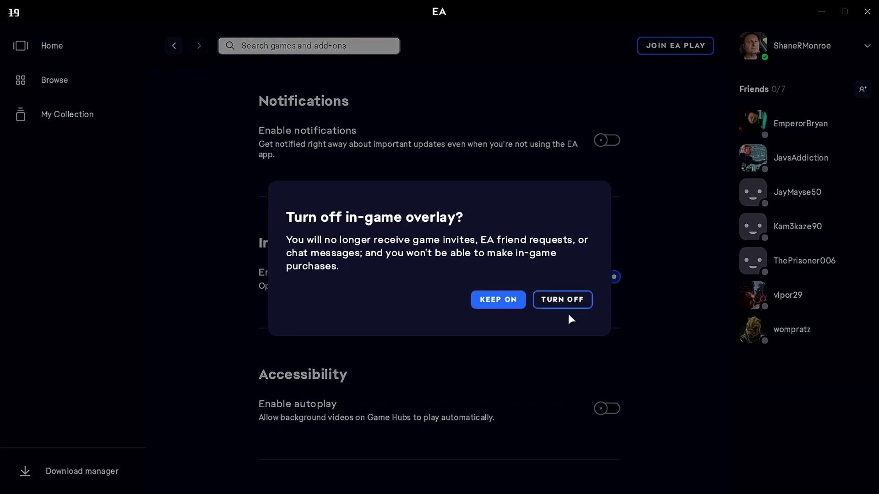
click(562, 302)
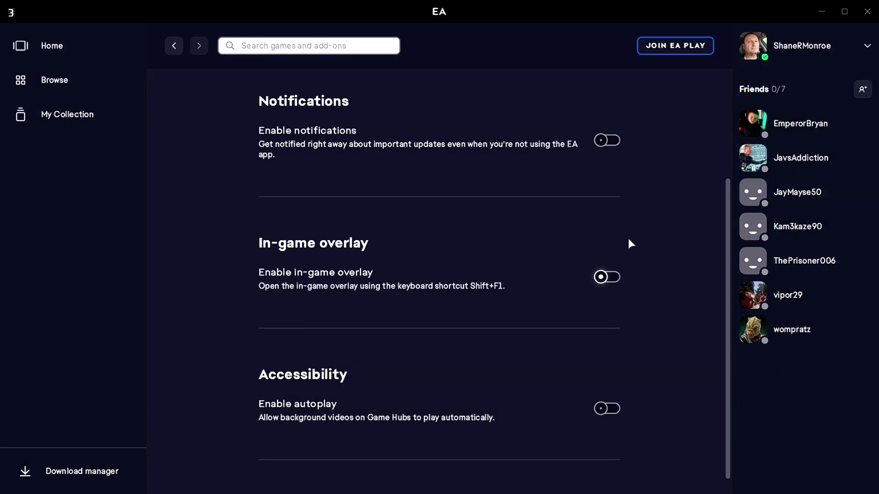
scroll(658, 225, down, 1)
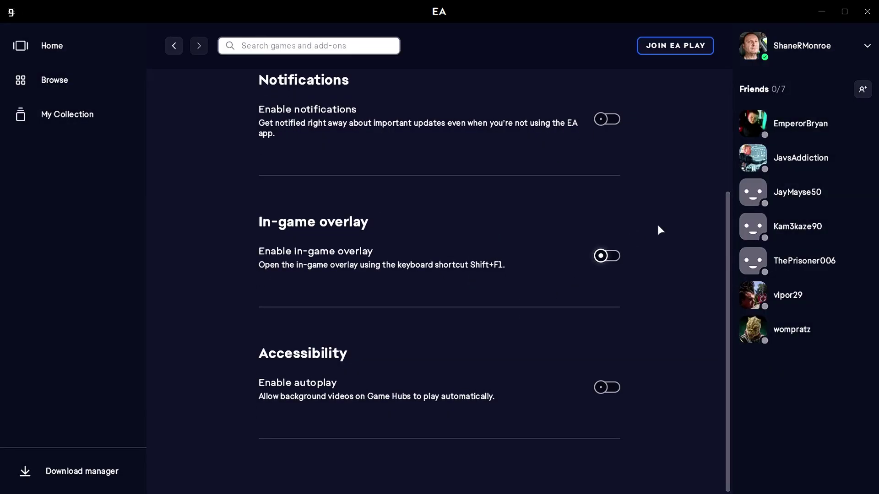
scroll(606, 337, up, 5)
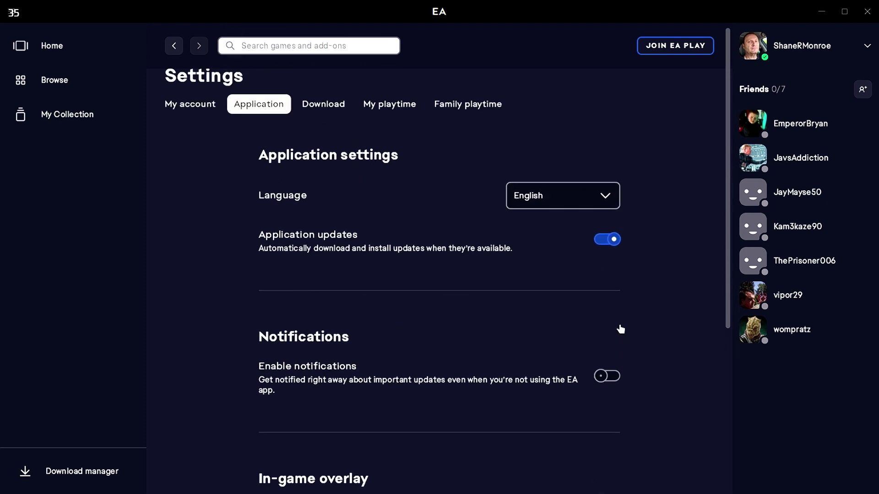
- Set the game install location to E:\HighSeas\ and enable Update games automatically
click(316, 106)
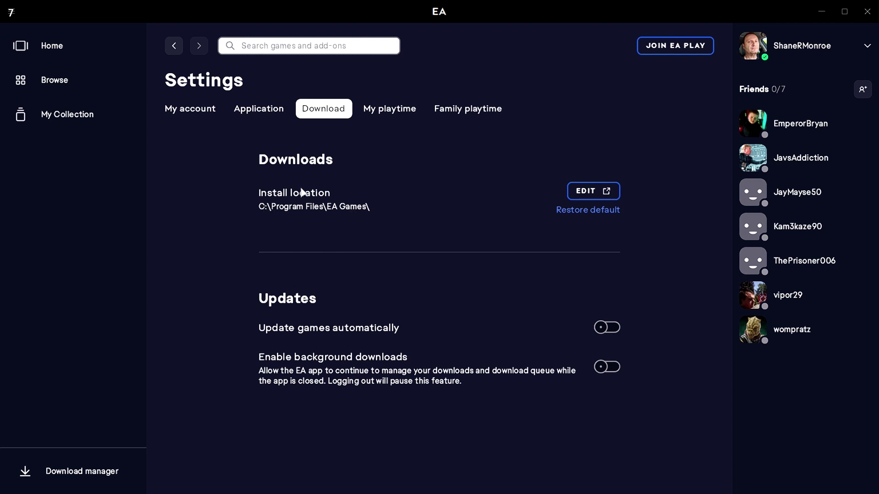
click(578, 192)
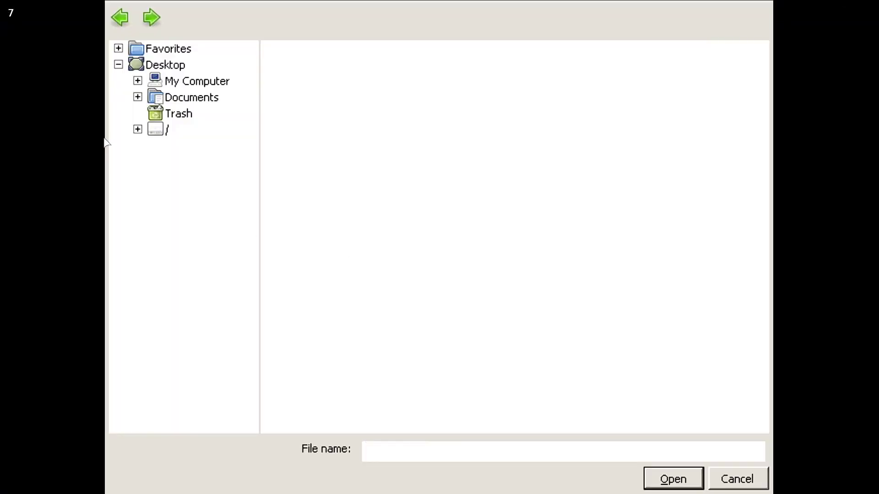
click(197, 81)
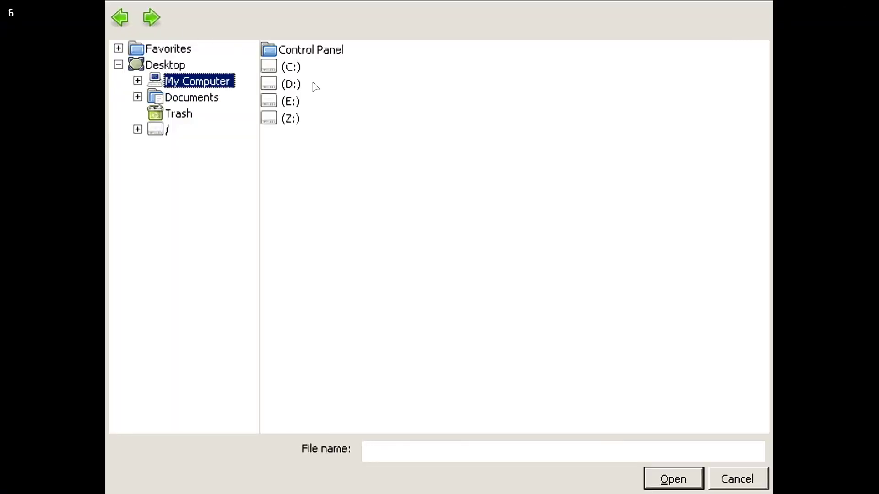
double_click(291, 102)
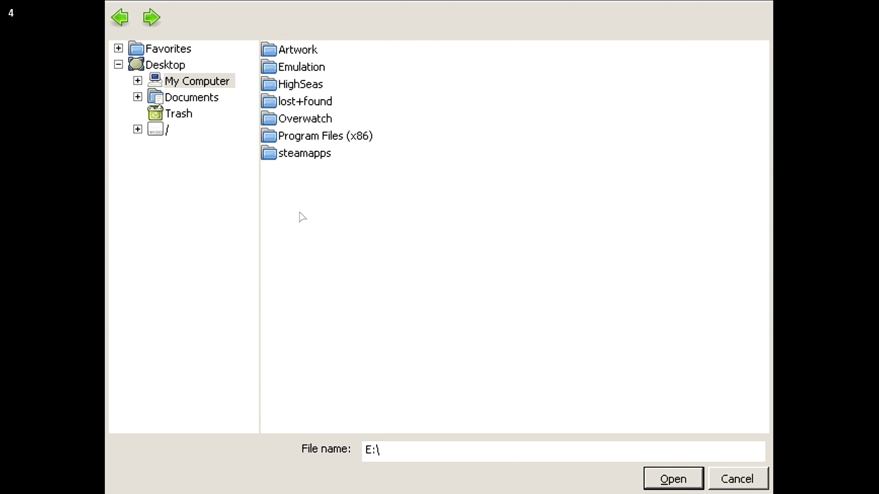
double_click(315, 87)
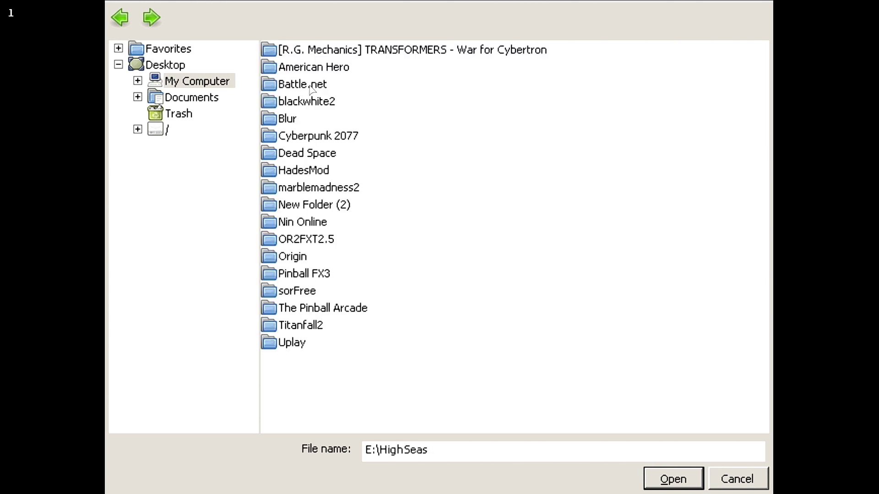
click(668, 484)
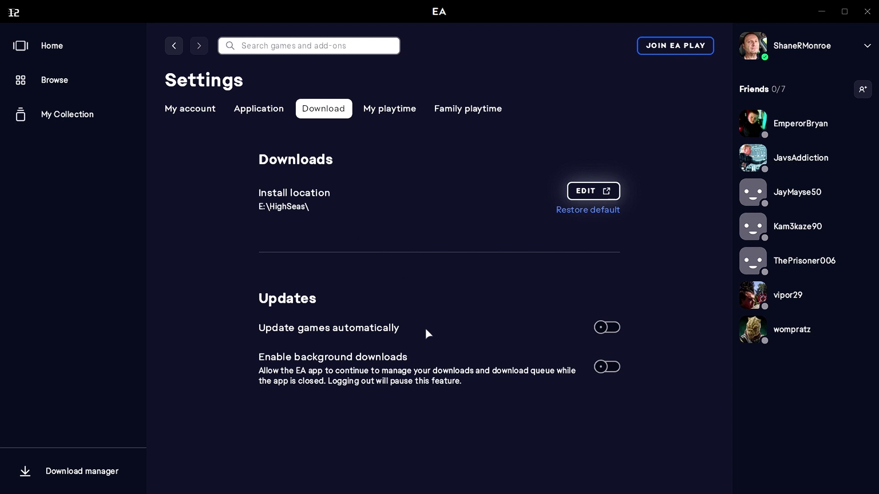
click(614, 327)
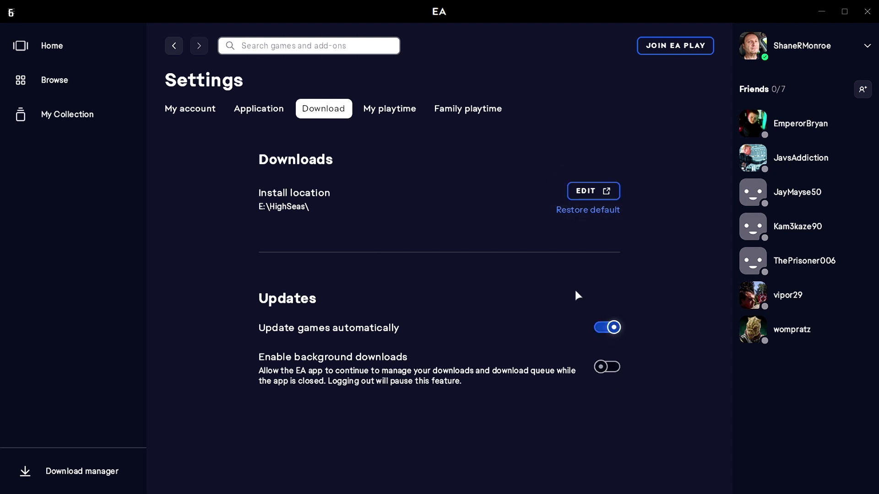
click(408, 114)
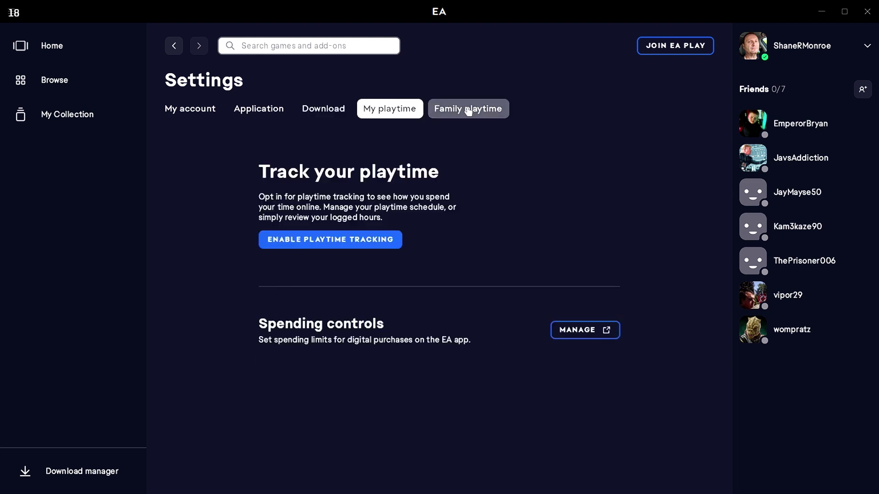
- Start downloading Titanfall 2 from My Collection into E:\HighSeas\Titanfall2 (63.67 GB)
click(36, 44)
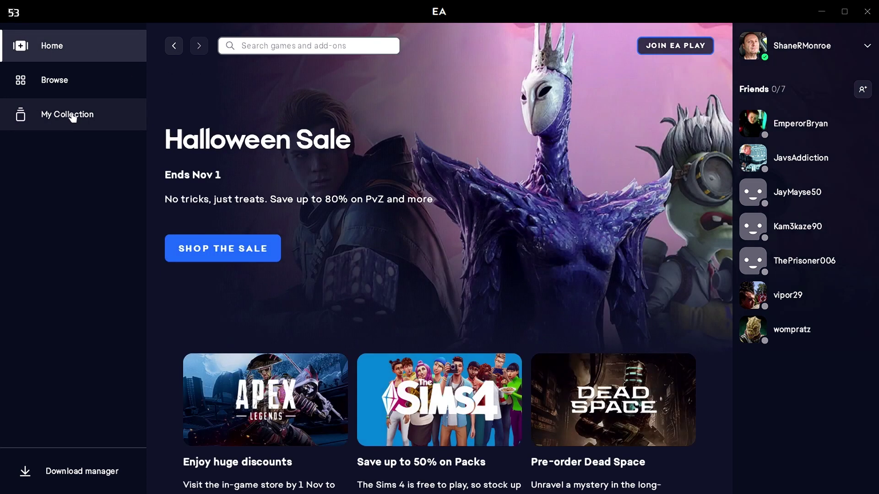
click(71, 114)
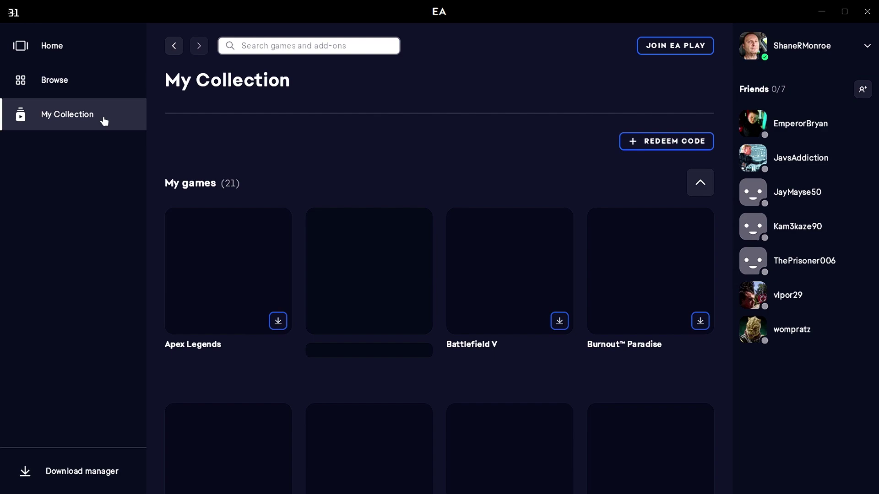
scroll(394, 173, down, 5)
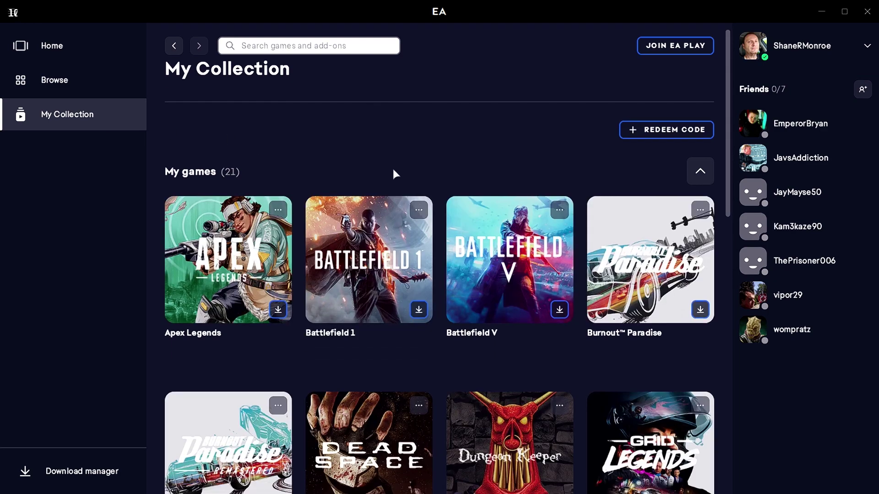
scroll(472, 194, down, 13)
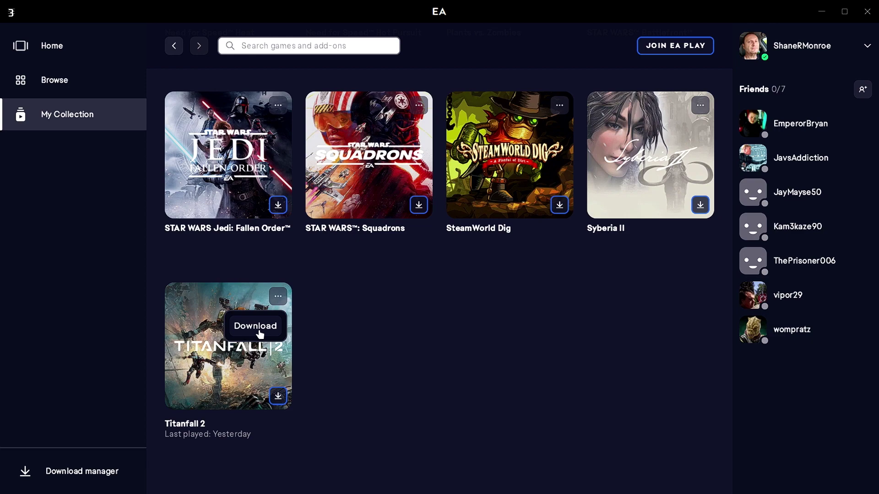
click(259, 333)
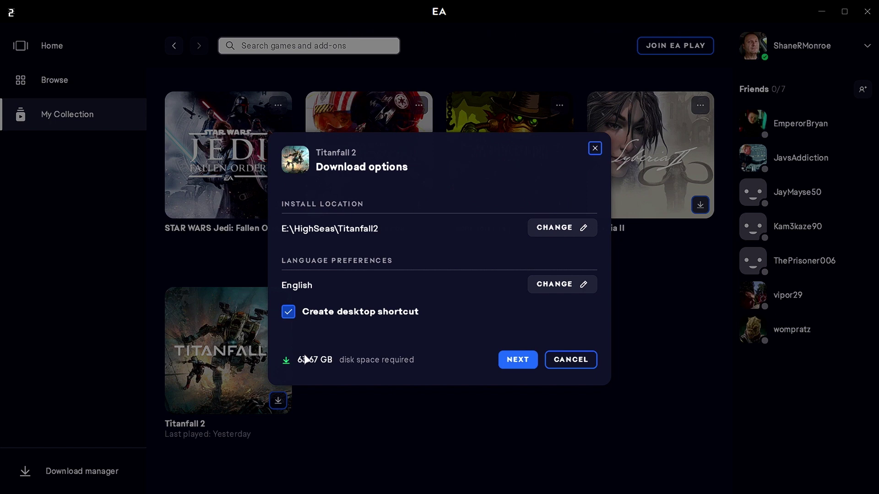
click(523, 363)
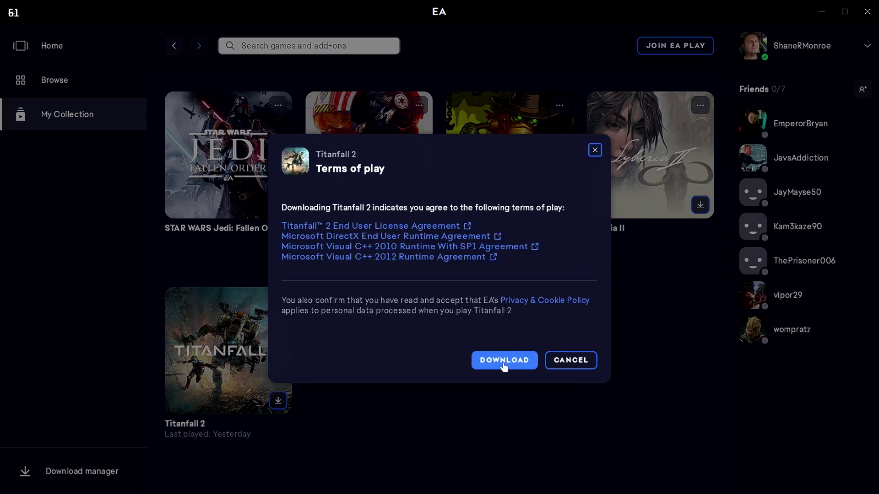
- Accept the terms of play and wait for Titanfall 2's download to complete
click(503, 361)
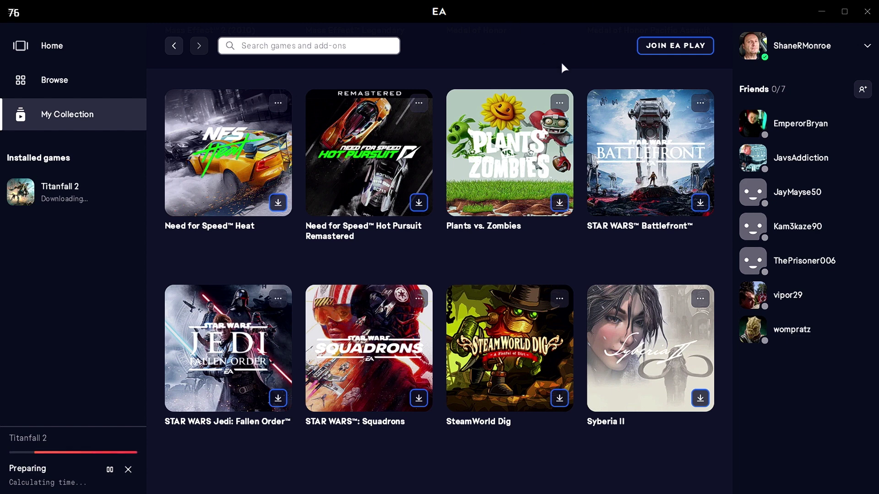
double_click(638, 12)
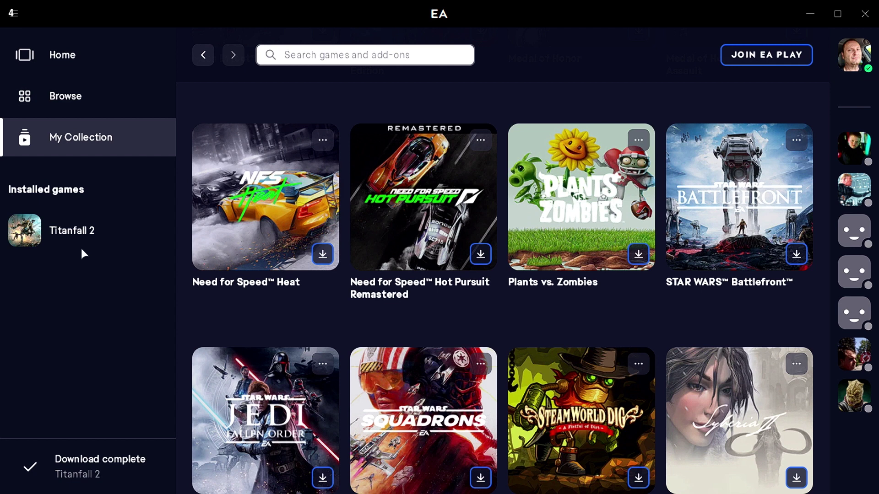
- Play Titanfall 2 from Installed games up to its main menu, then quit it
mouse_move(65, 232)
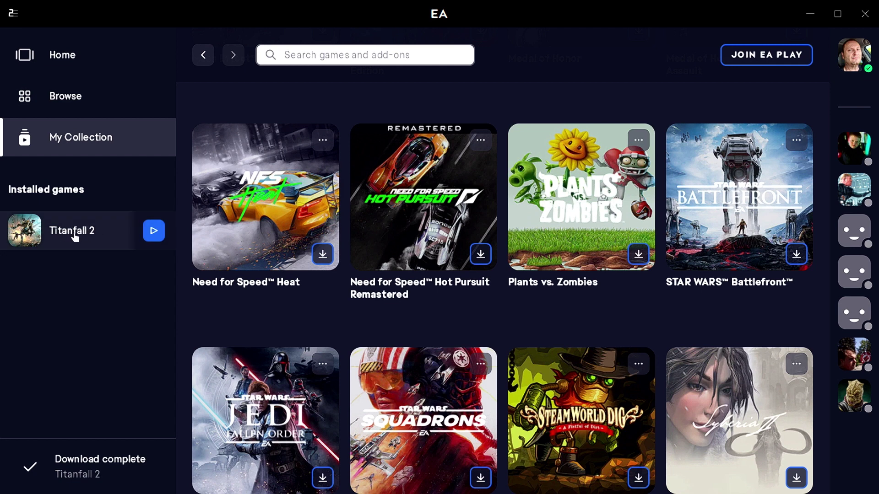
click(76, 236)
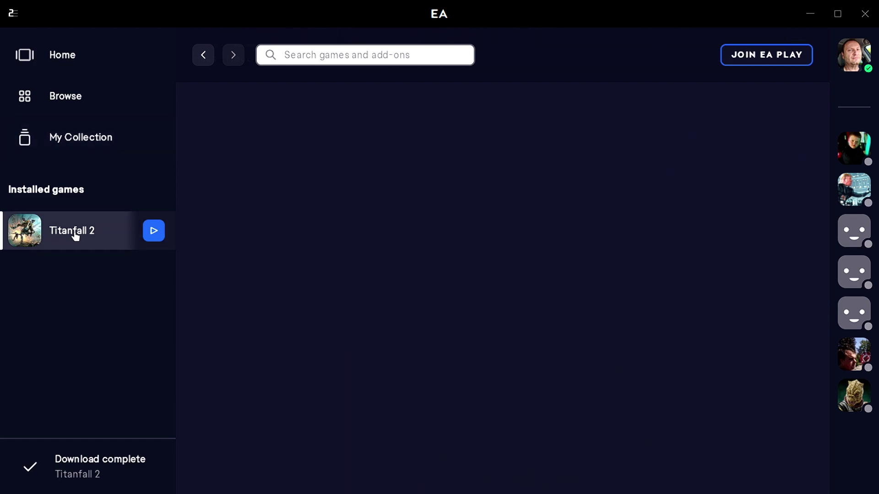
click(161, 238)
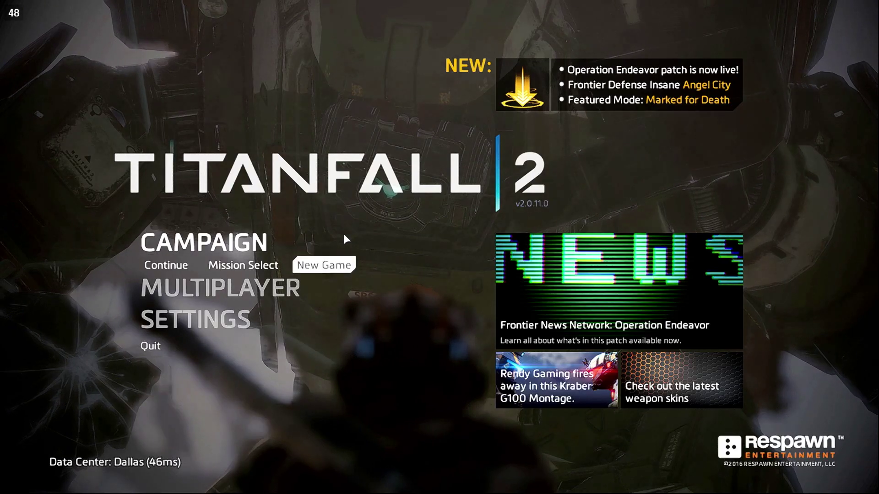
click(173, 348)
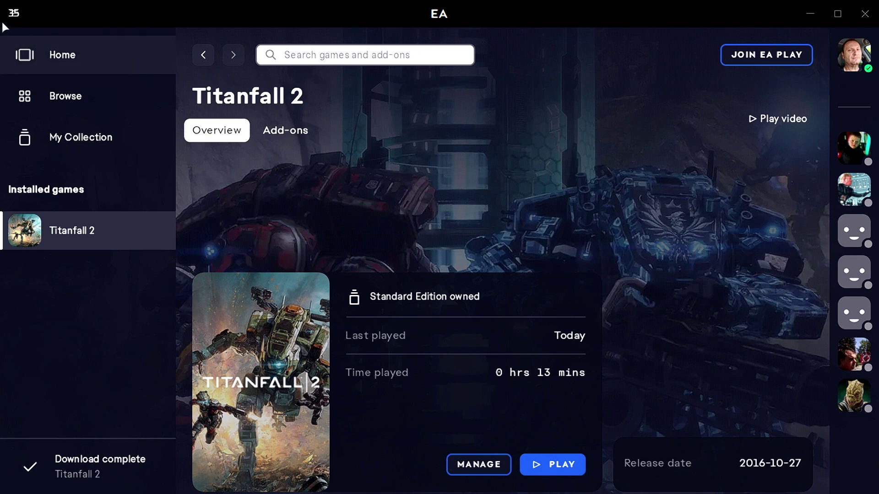
- Exit the EA app from its top-left menu, dismissing the Steam overlay first
click(14, 13)
mouse_move(58, 122)
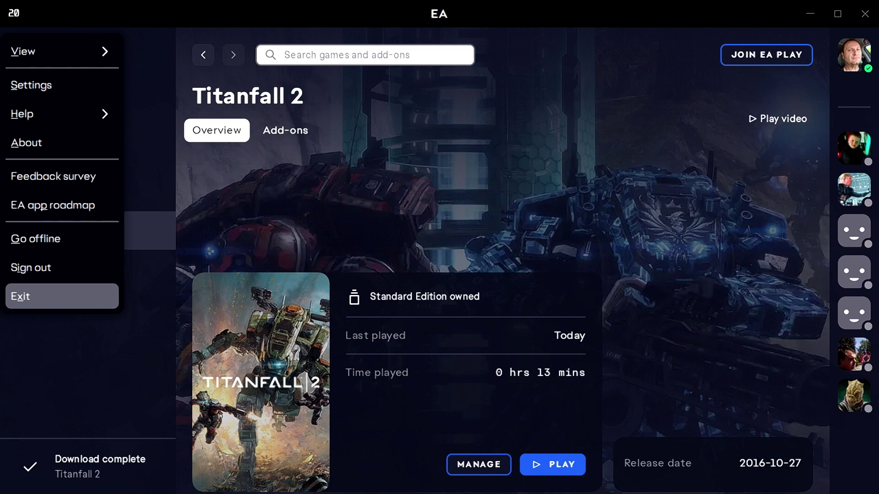
key(super)
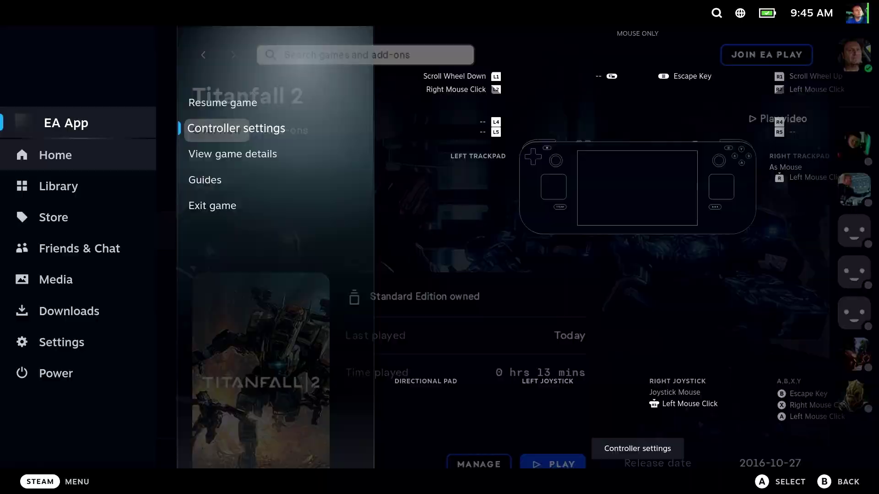
key(super)
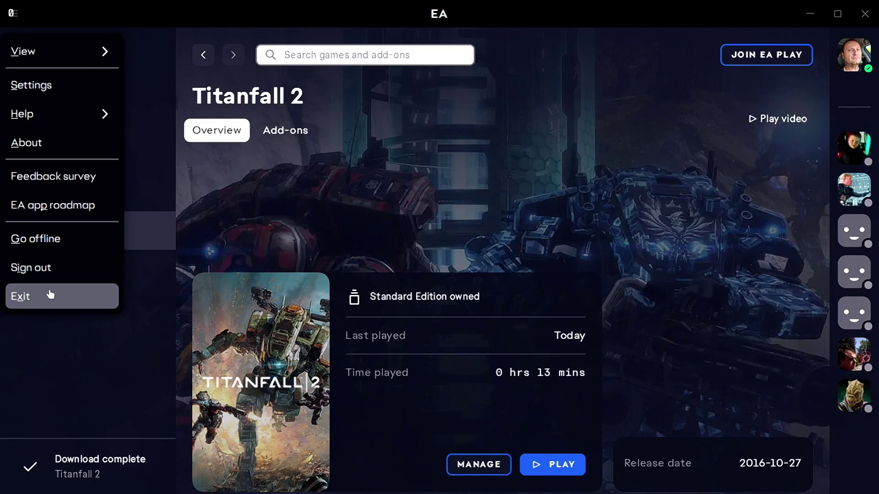
click(51, 296)
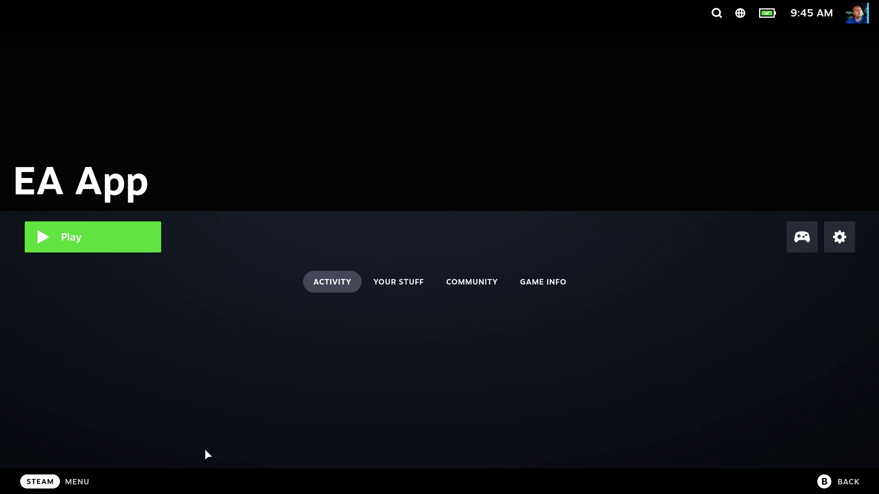
- Switch Steam from Gaming Mode to Desktop Mode via the power options
click(77, 484)
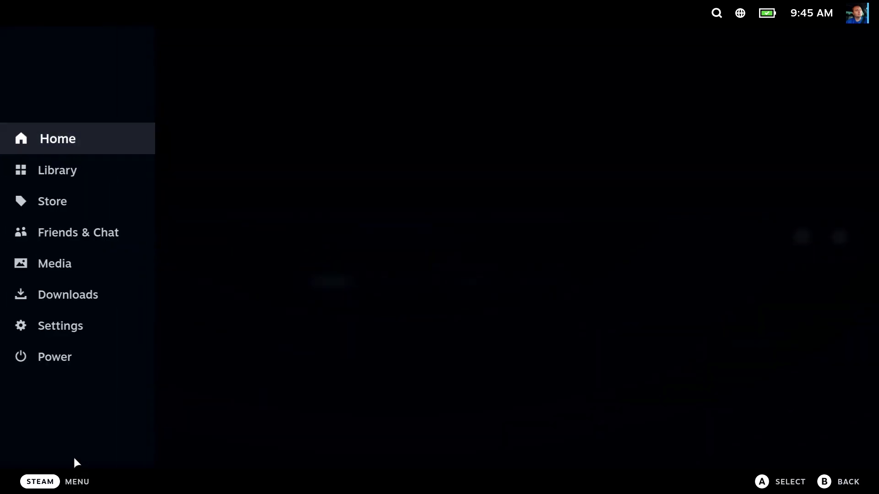
click(69, 357)
click(392, 311)
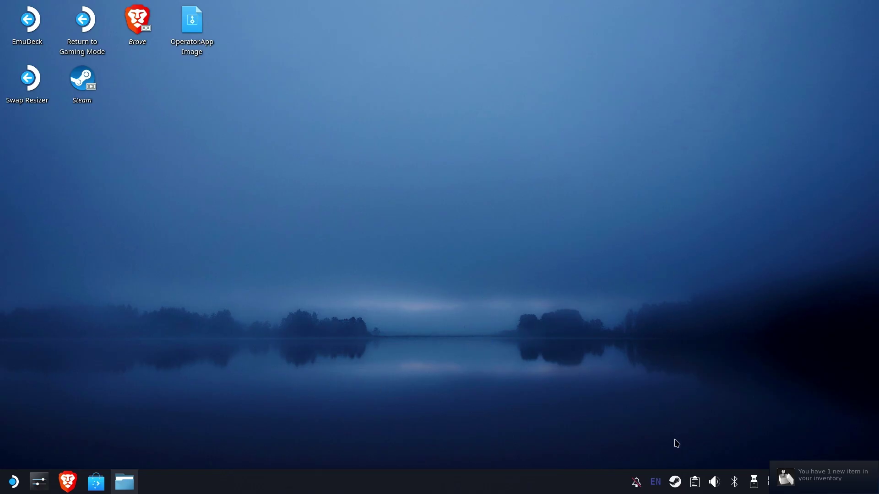
- Open Steam's game library from the tray menu
right_click(677, 483)
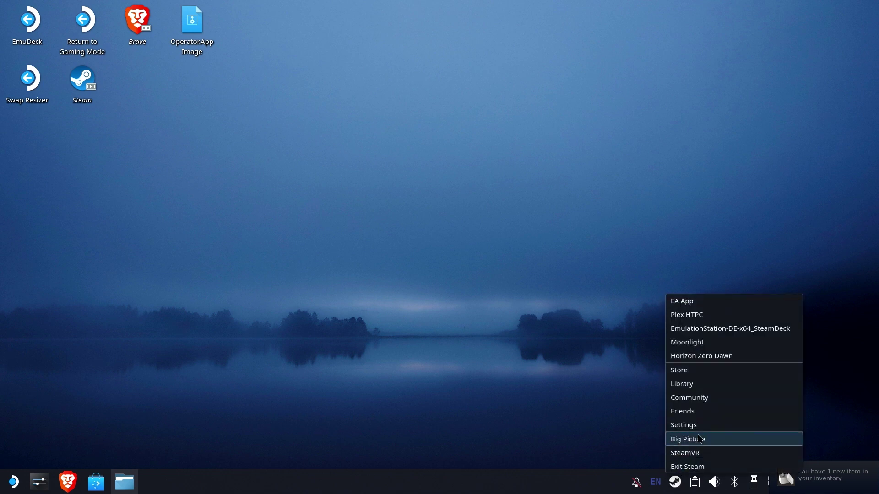
click(697, 390)
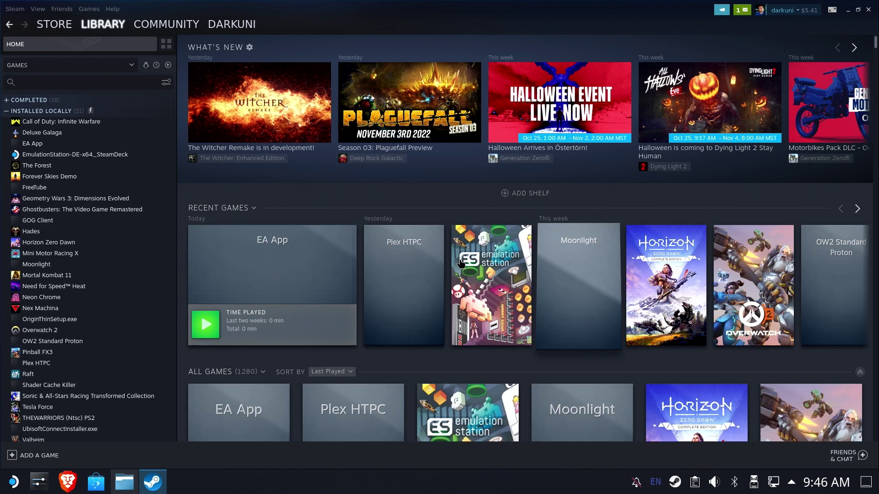
mouse_move(286, 257)
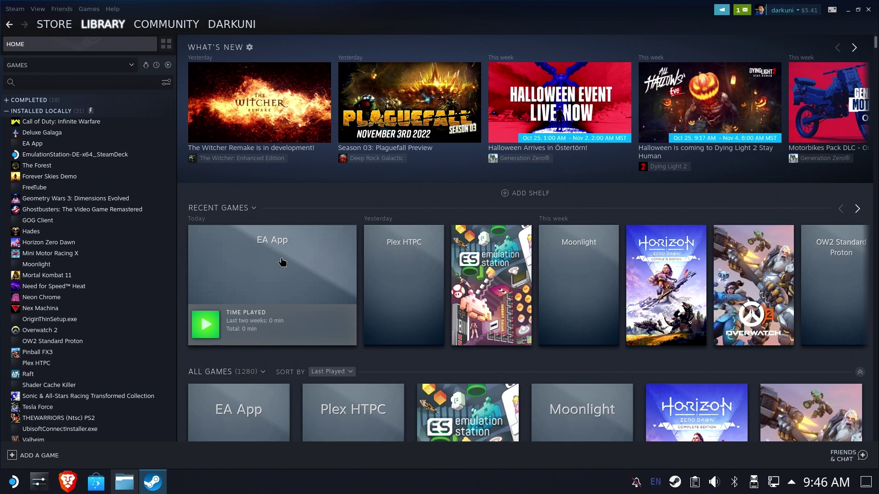
- Start adding a non-Steam game and browse from the file-system root '/'
click(40, 456)
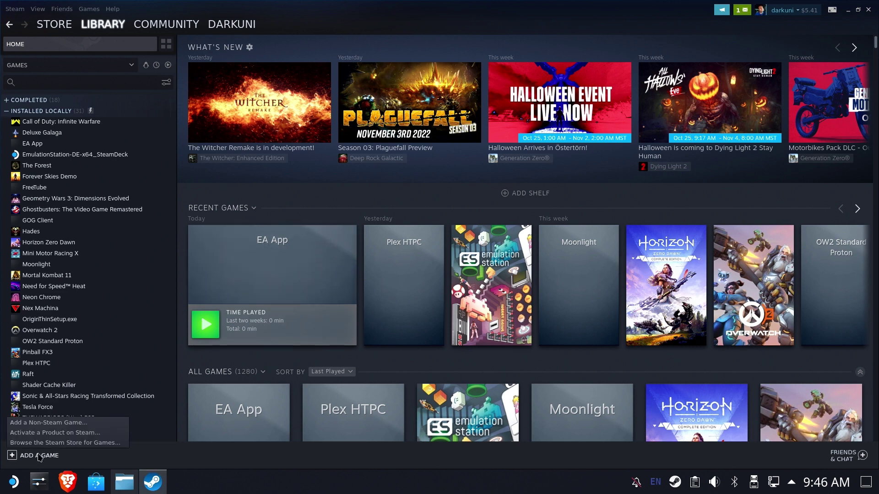
click(49, 423)
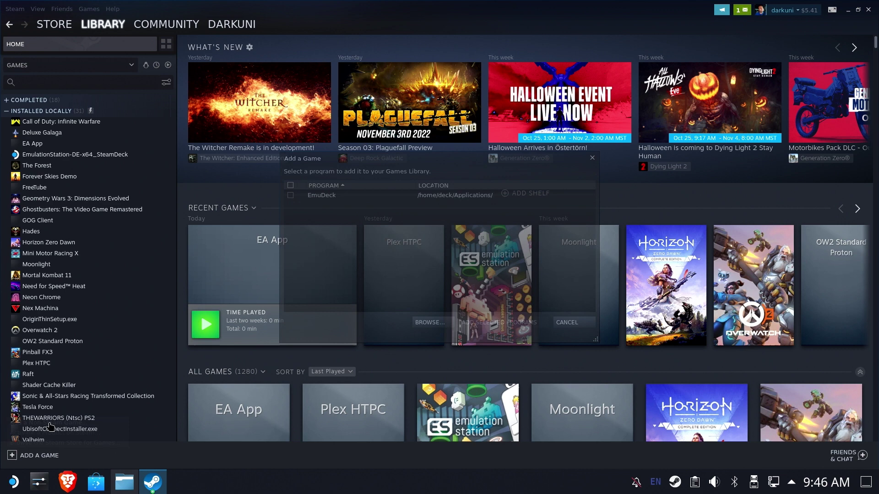
click(435, 323)
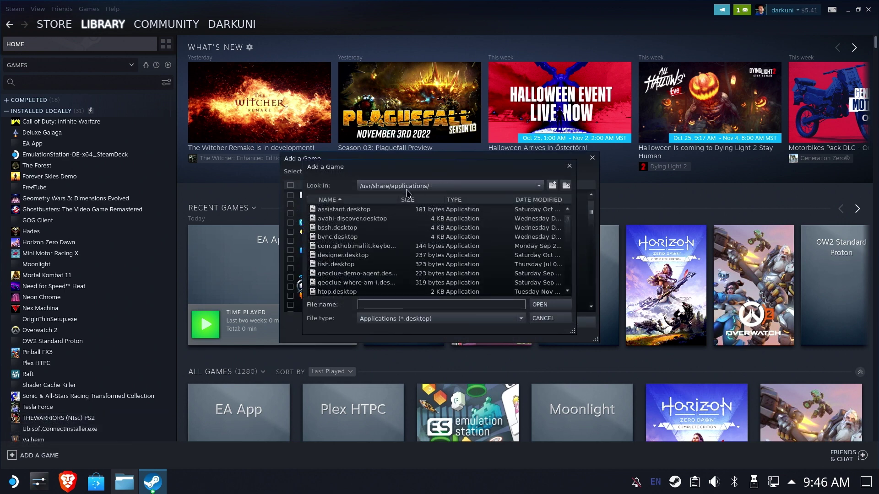
text(/)
key(Return)
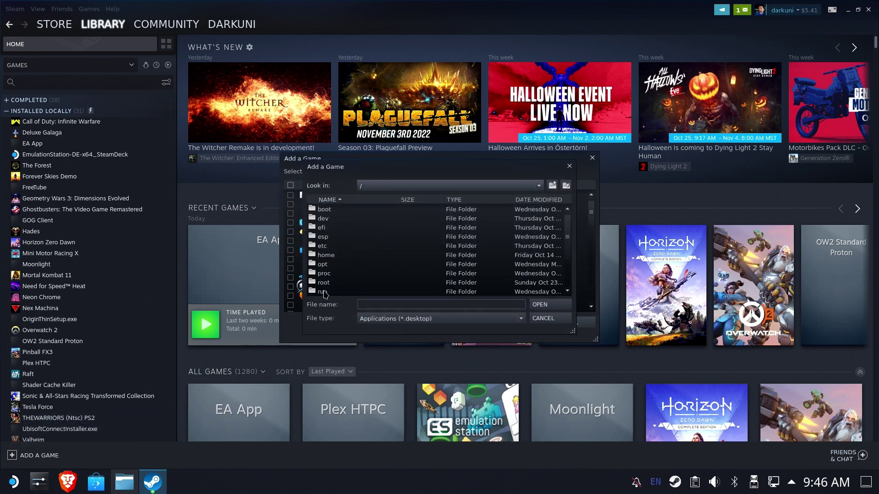
- Navigate into /run/media/mmcblk0p1/HighSeas/Titanfall2/
double_click(324, 292)
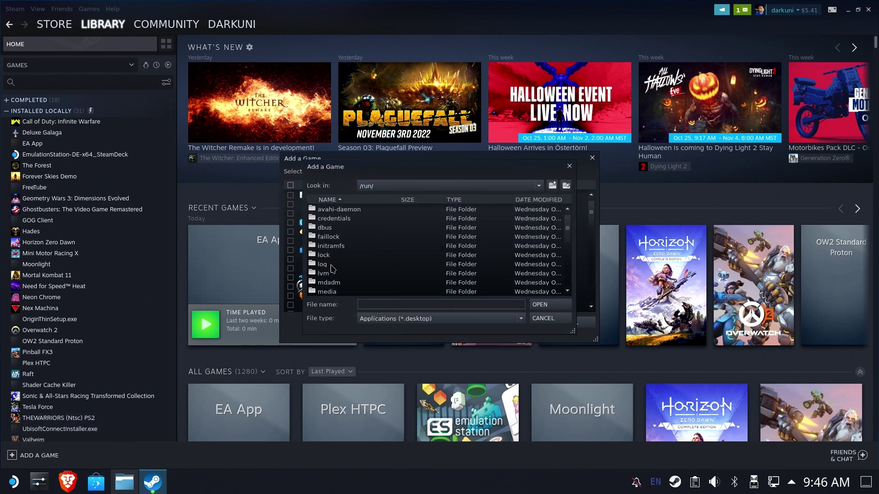
double_click(327, 292)
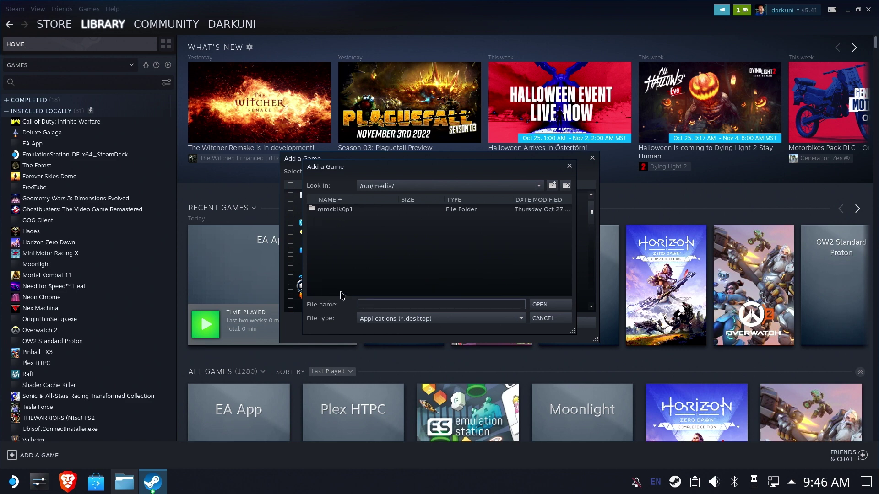
double_click(348, 211)
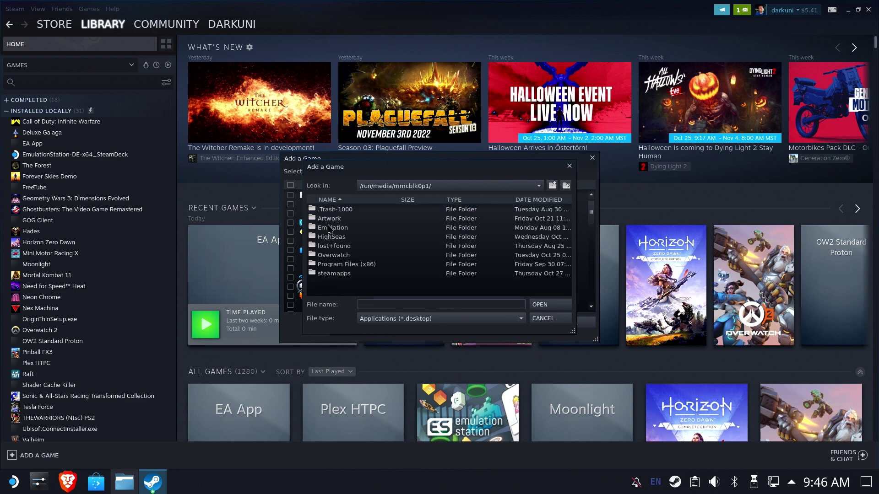
double_click(326, 237)
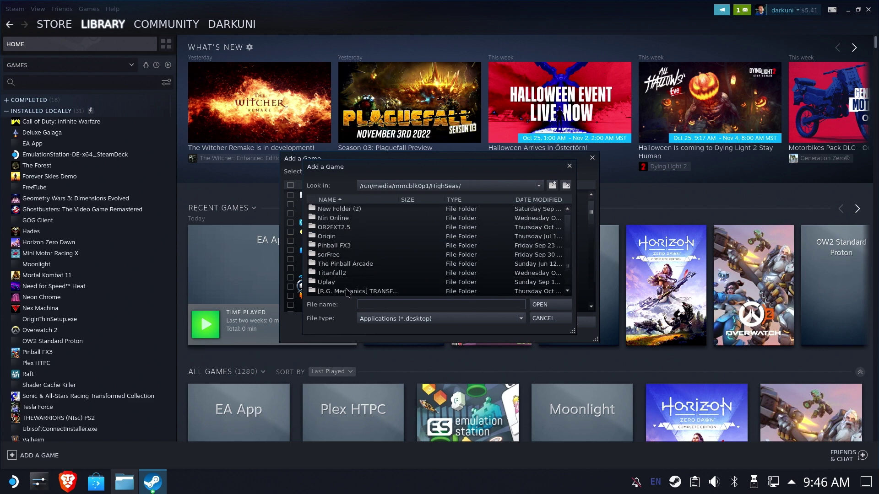
double_click(338, 273)
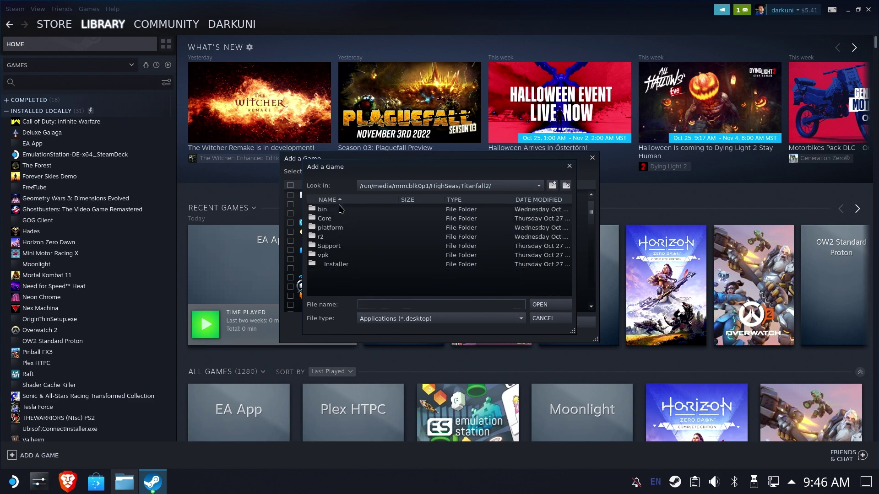
- Show All Files, pick Titanfall2.exe and add it to the library
click(439, 320)
click(412, 330)
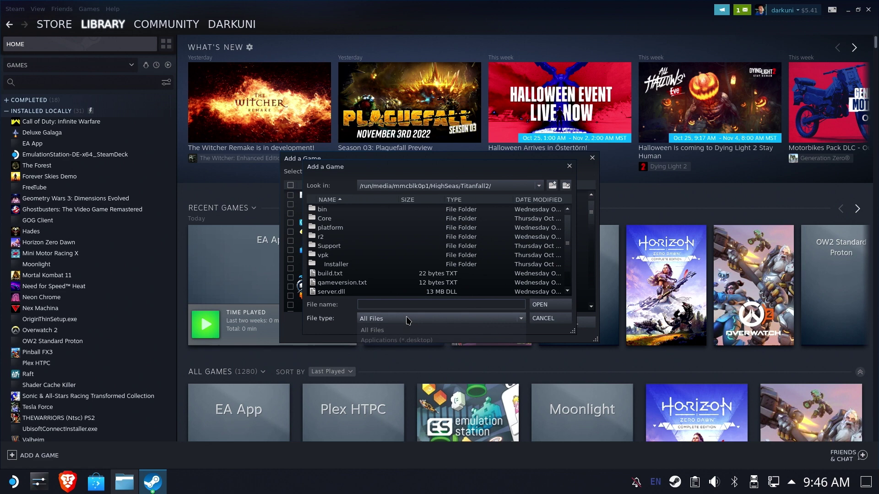
scroll(364, 288, down, 1)
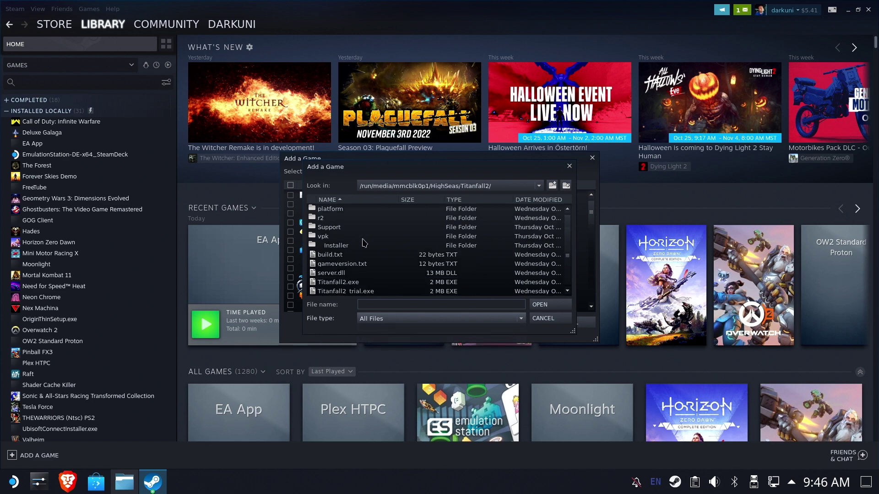
double_click(354, 283)
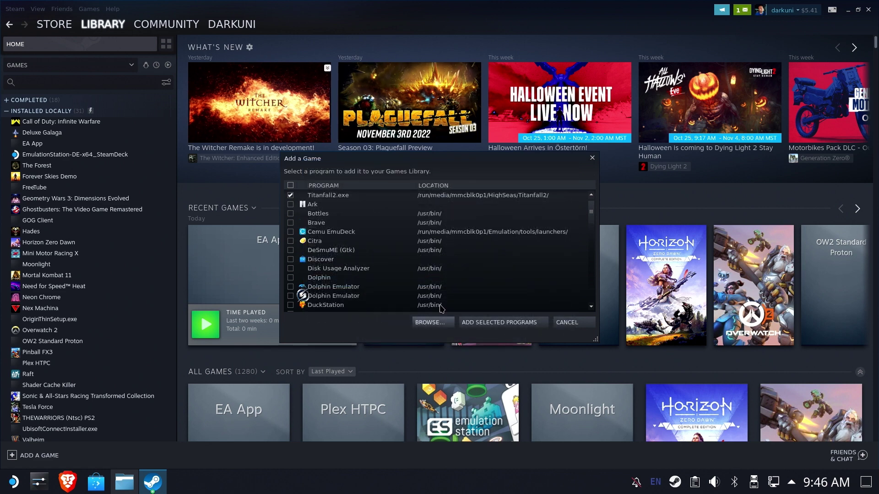
click(495, 325)
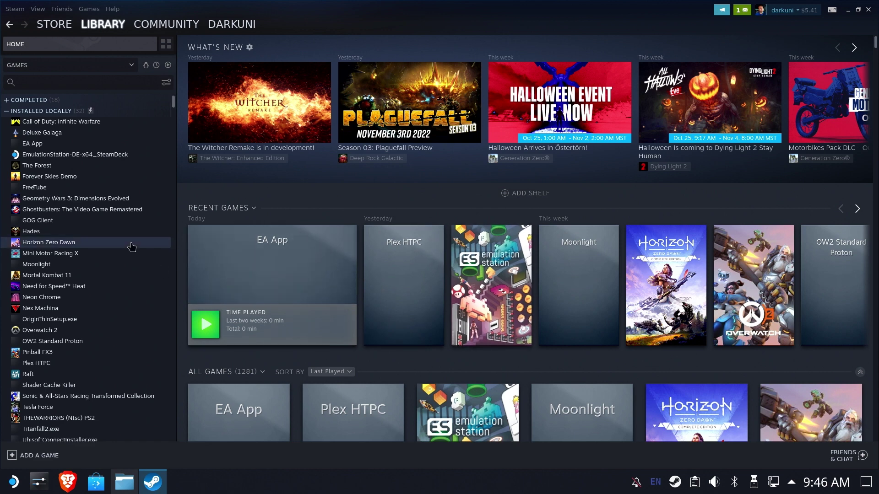
- Force the Titanfall2.exe shortcut to use Proton Experimental in its Compatibility properties
click(42, 431)
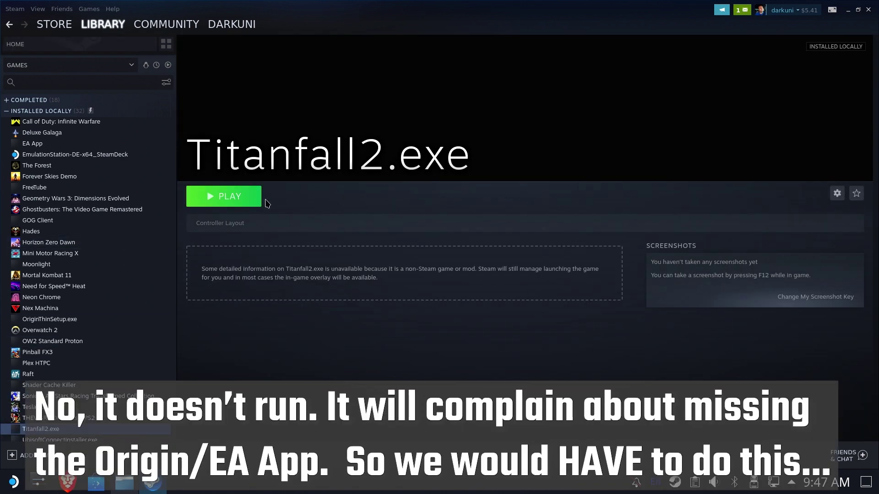
click(836, 194)
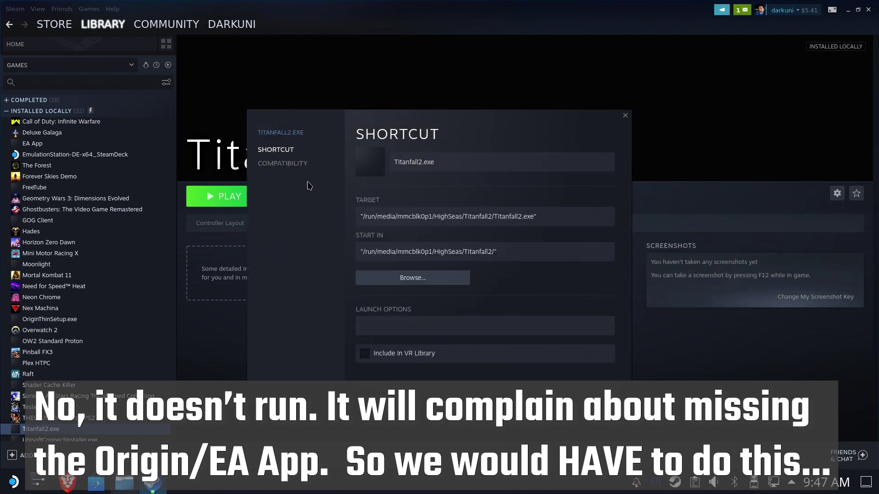
click(292, 164)
click(457, 157)
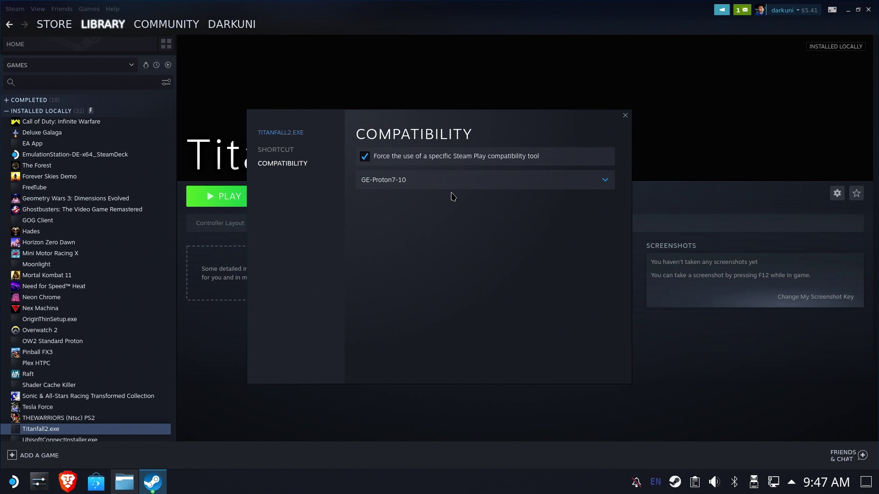
click(450, 183)
click(396, 345)
click(625, 116)
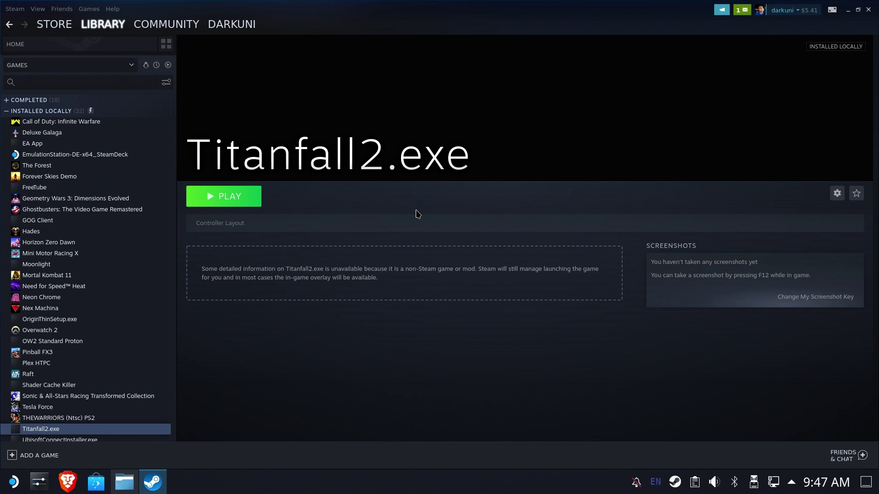
- Launch Titanfall2.exe, stop it and confirm the exit, then bring Dolphin to the front
click(231, 205)
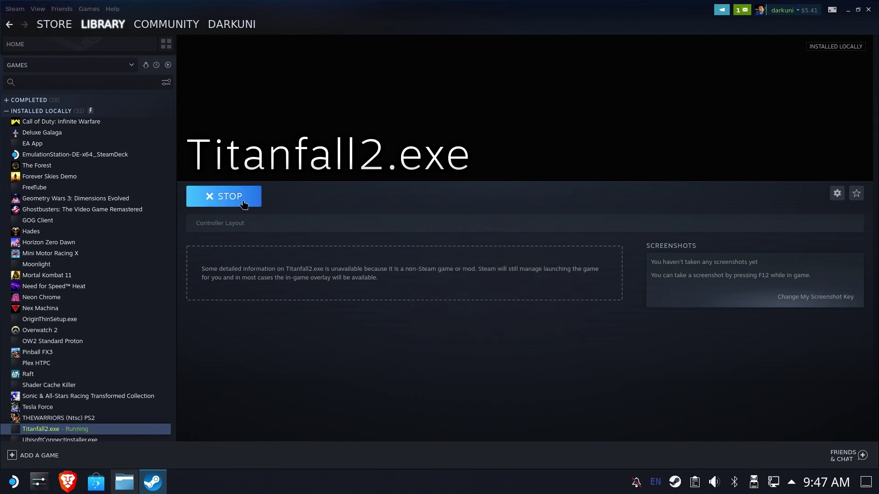
click(212, 196)
click(399, 264)
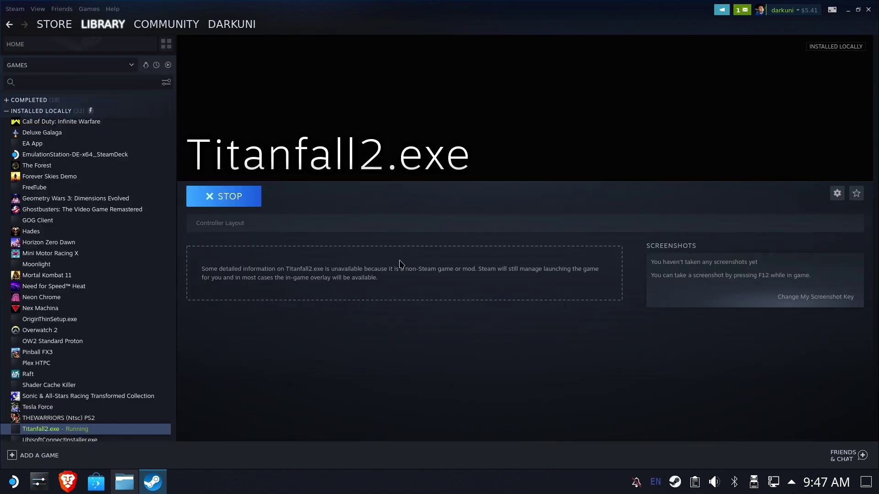
click(126, 485)
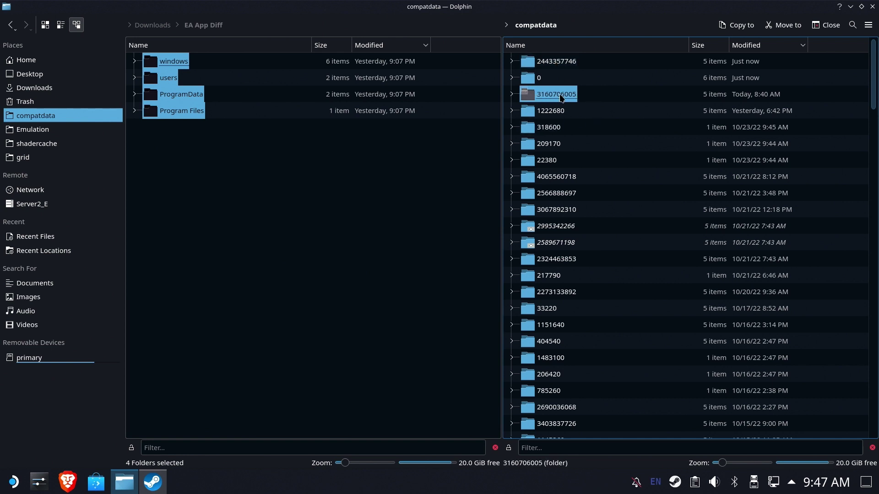
click(568, 64)
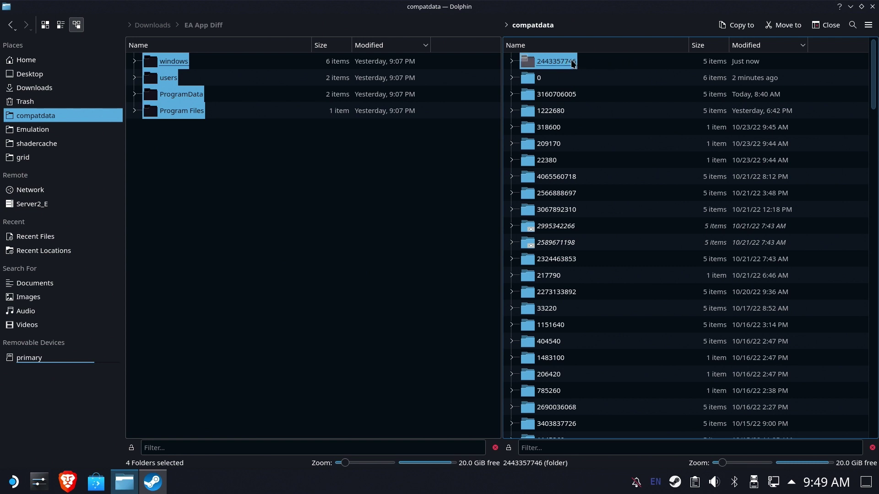
key(F2)
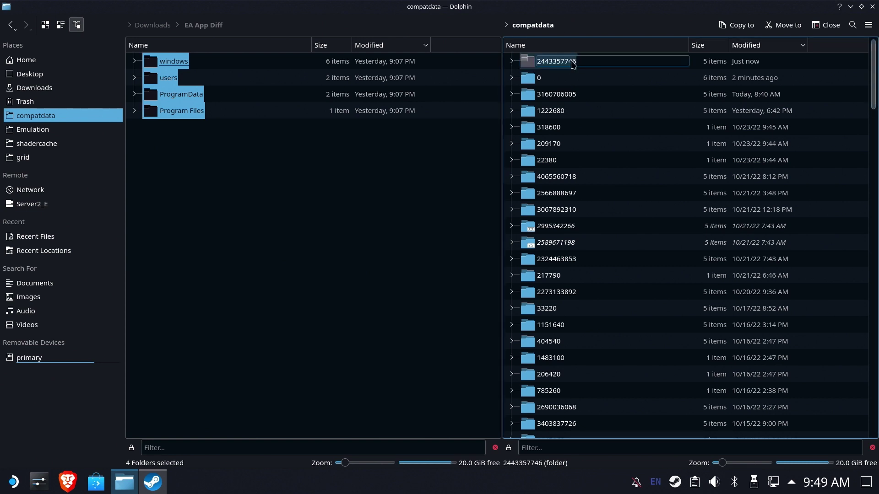
right_click(571, 62)
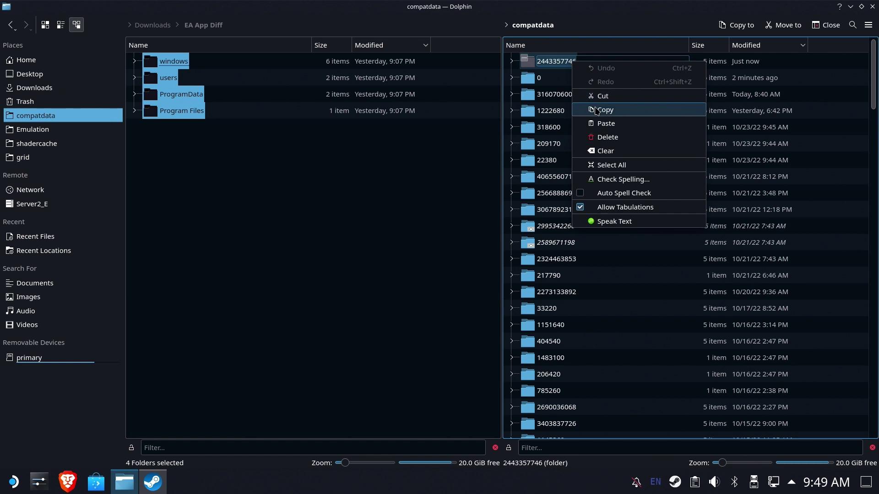
click(597, 110)
key(Escape)
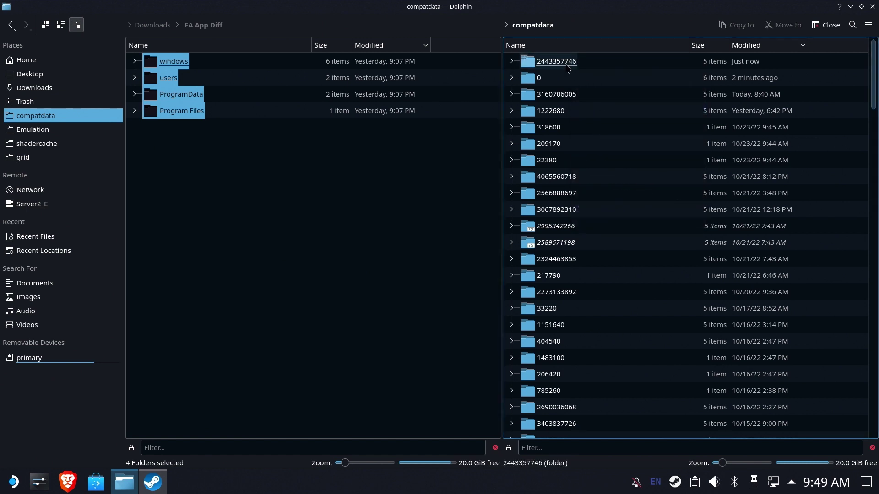
right_click(567, 67)
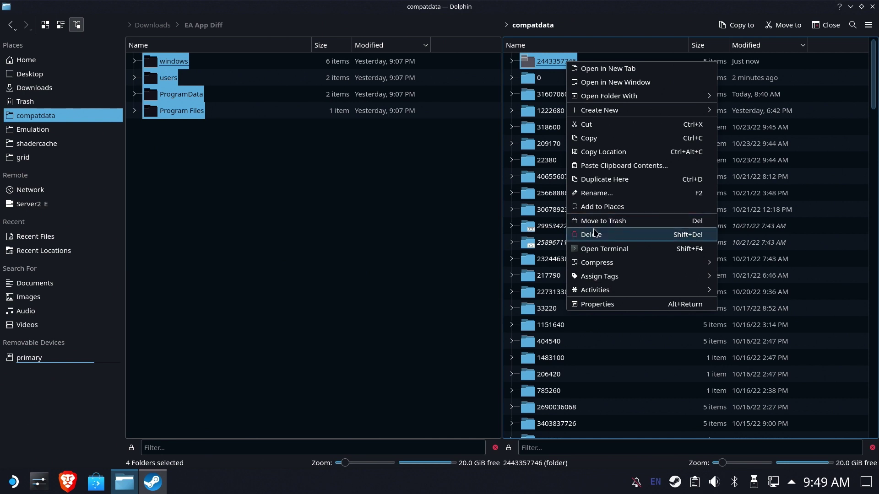
click(594, 233)
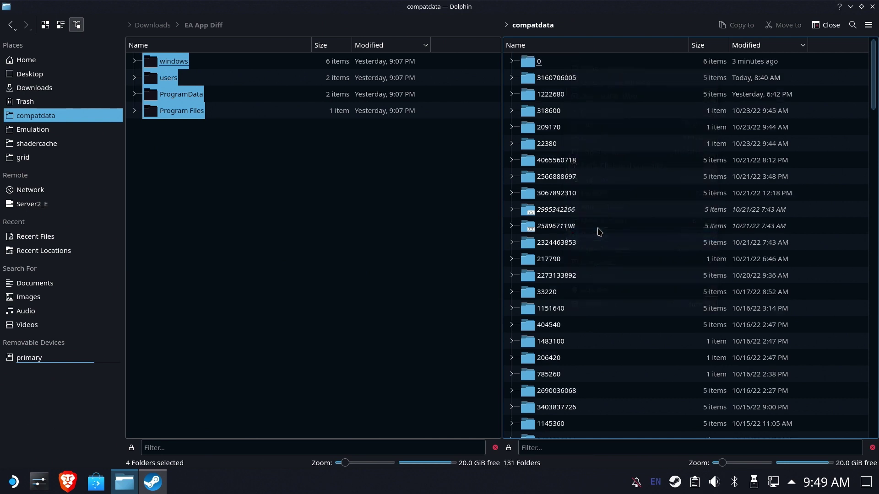
right_click(649, 67)
mouse_move(649, 70)
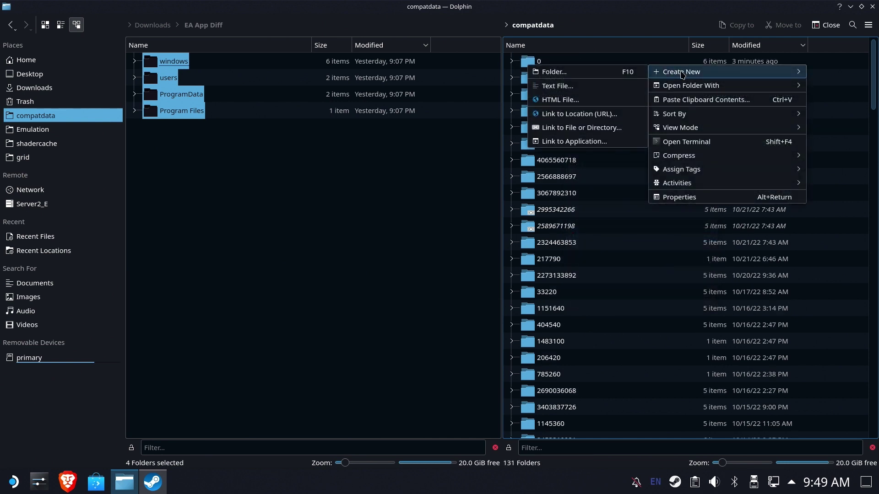
click(595, 128)
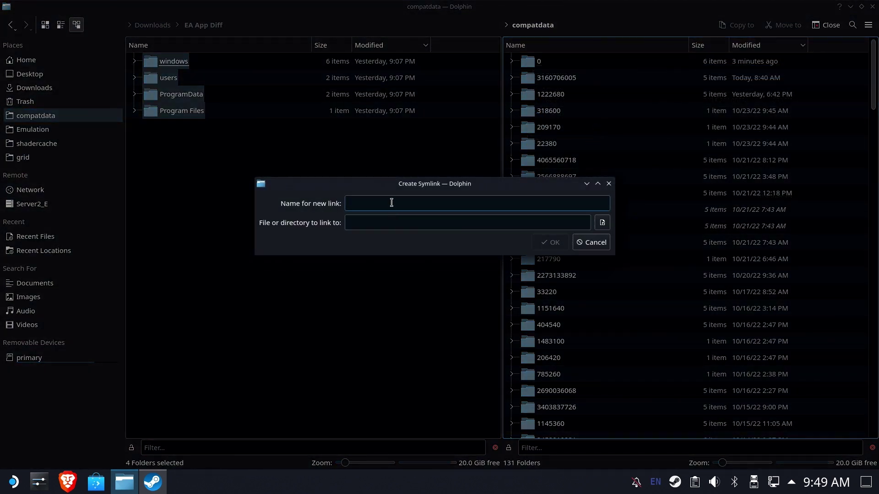
key(ctrl+v)
click(380, 222)
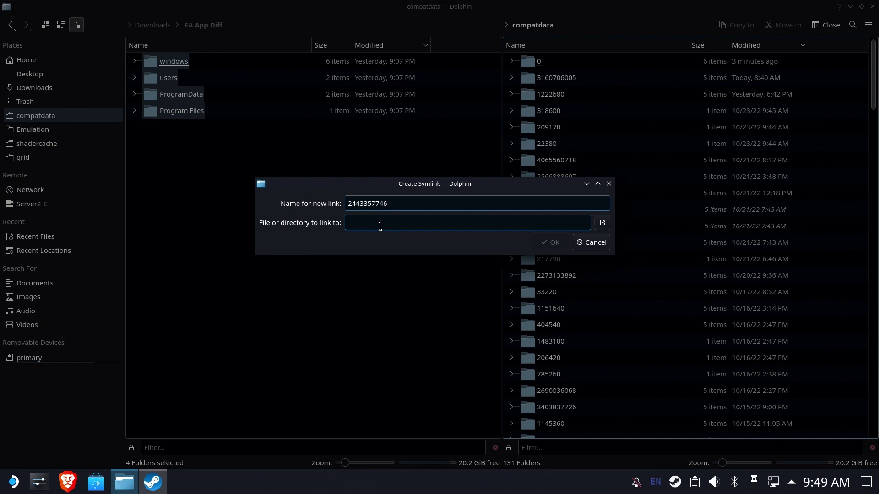
right_click(124, 481)
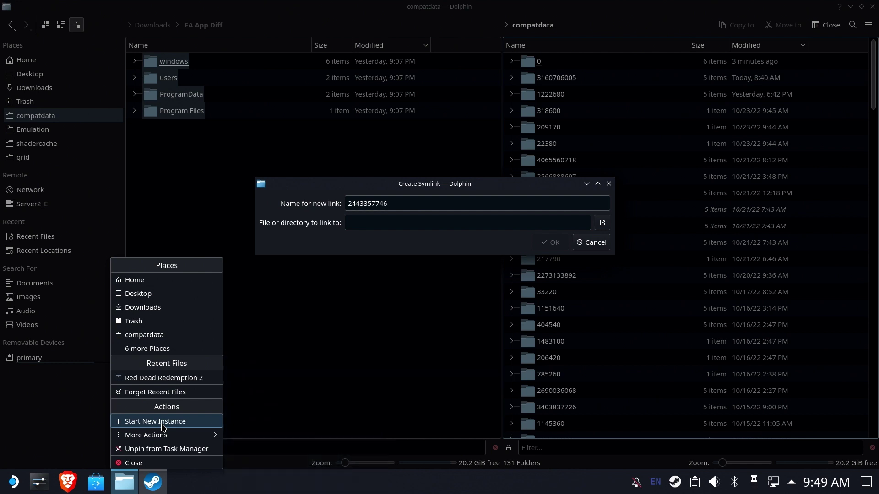
click(163, 422)
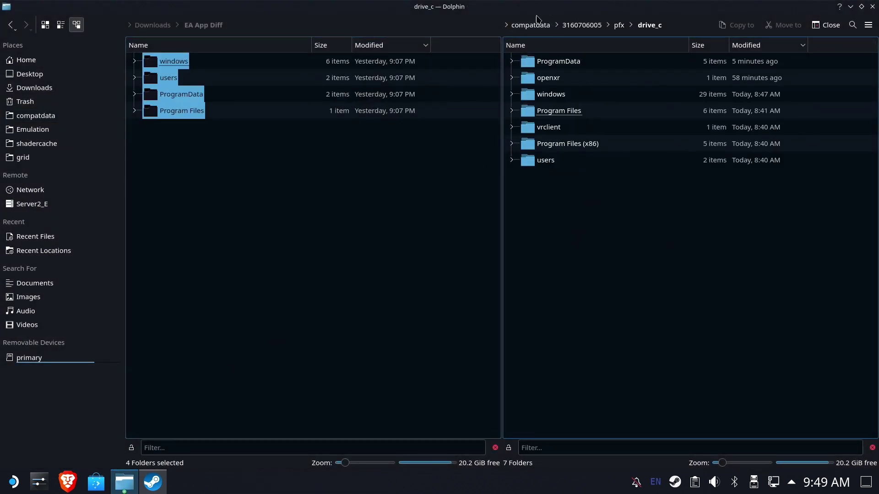
click(533, 25)
click(751, 45)
click(751, 45)
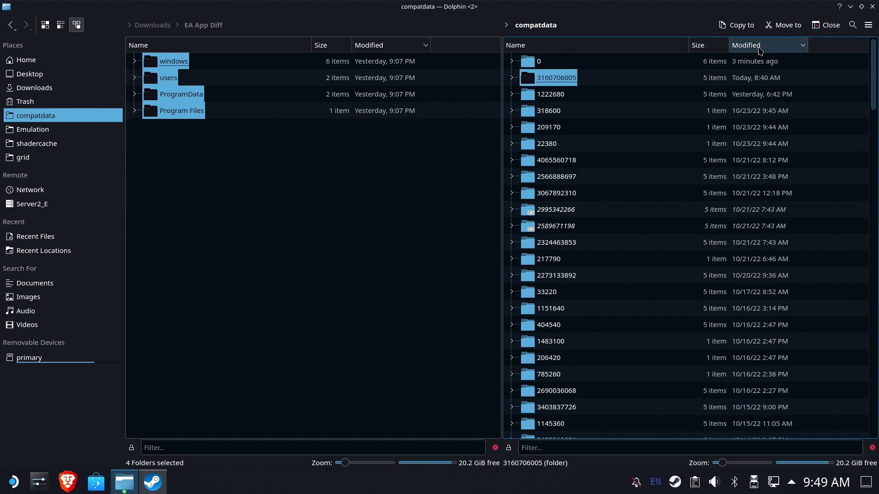
click(566, 83)
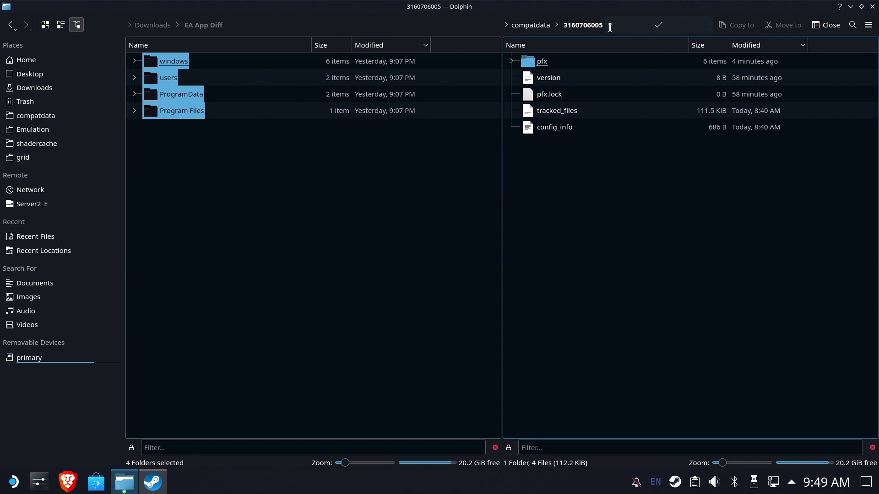
click(610, 26)
key(ctrl+a)
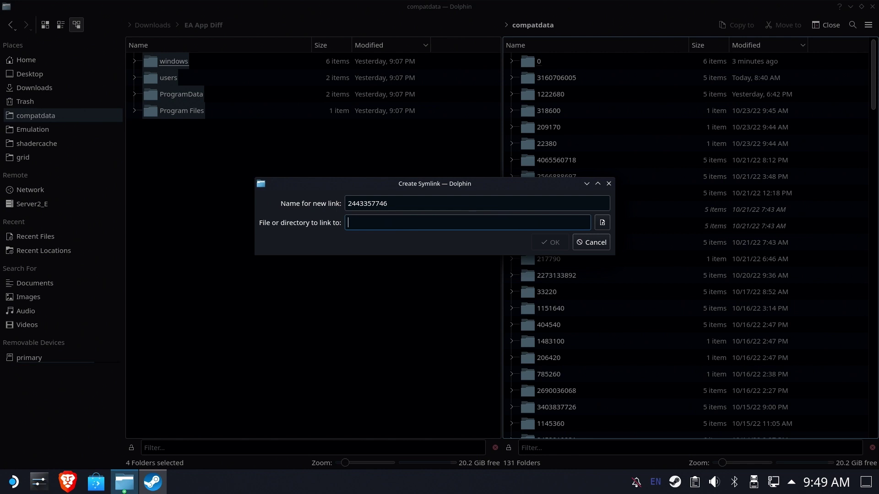
key(ctrl+v)
click(384, 202)
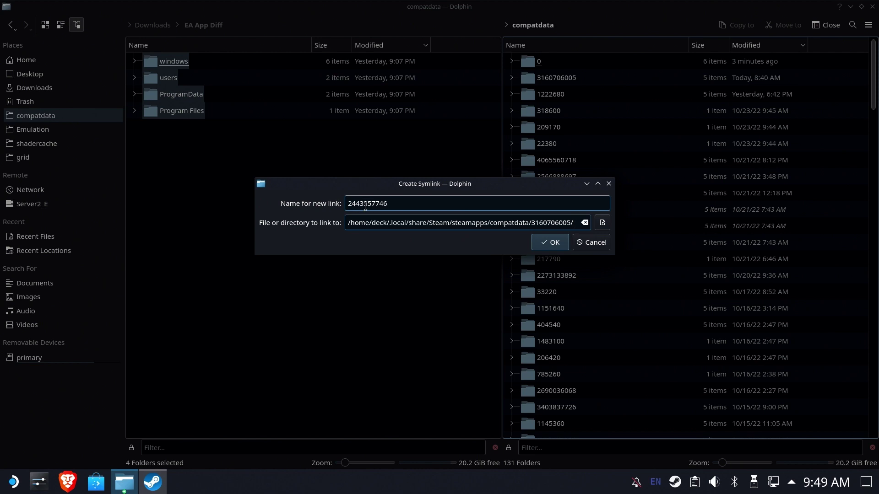
double_click(368, 204)
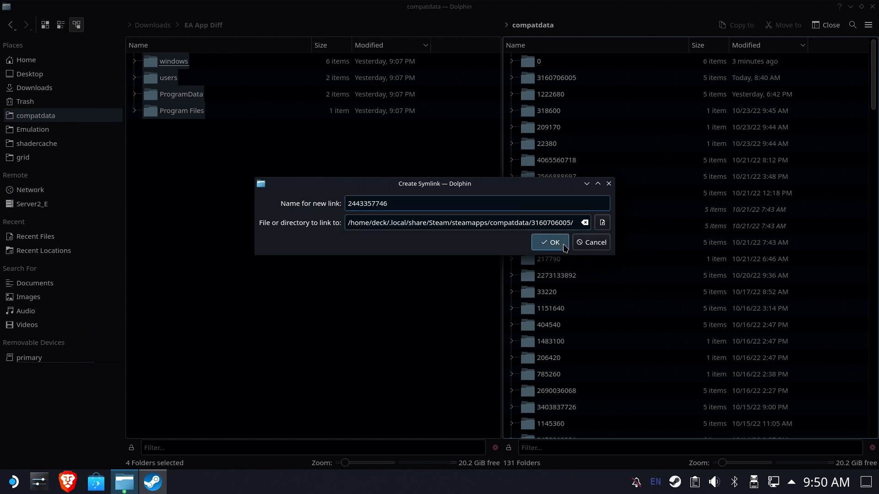
click(552, 241)
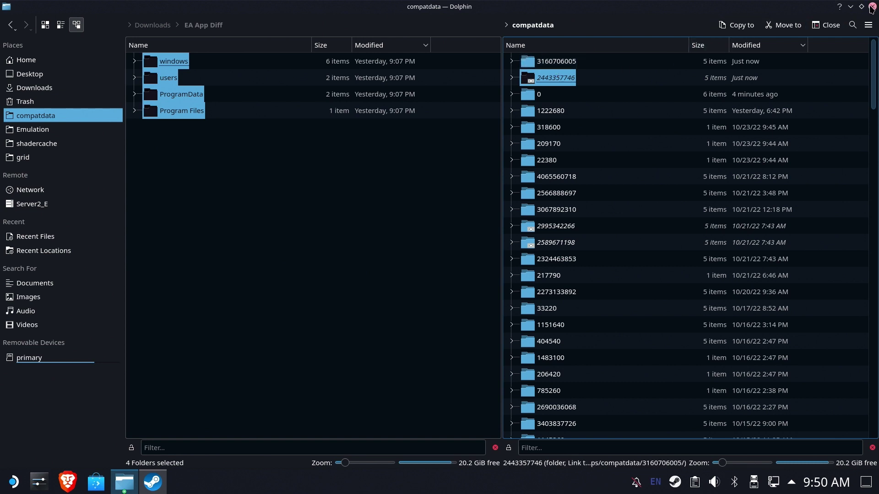
key(Return)
key(ctrl+l)
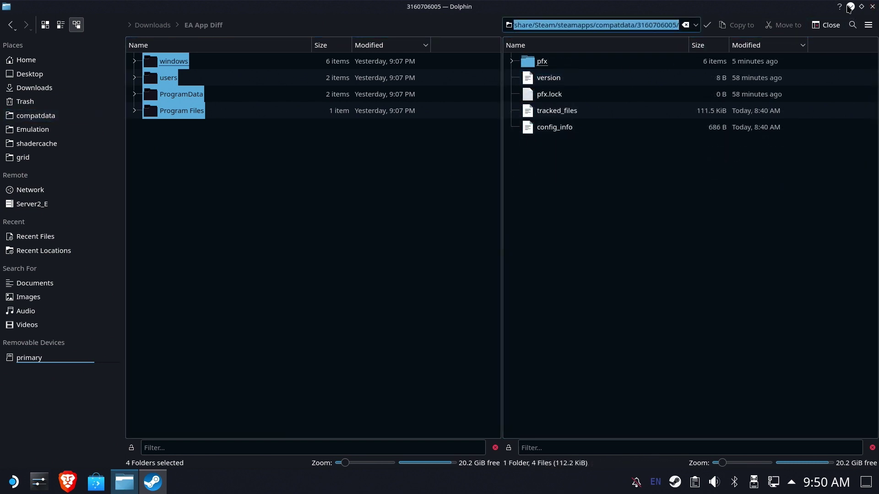
click(849, 7)
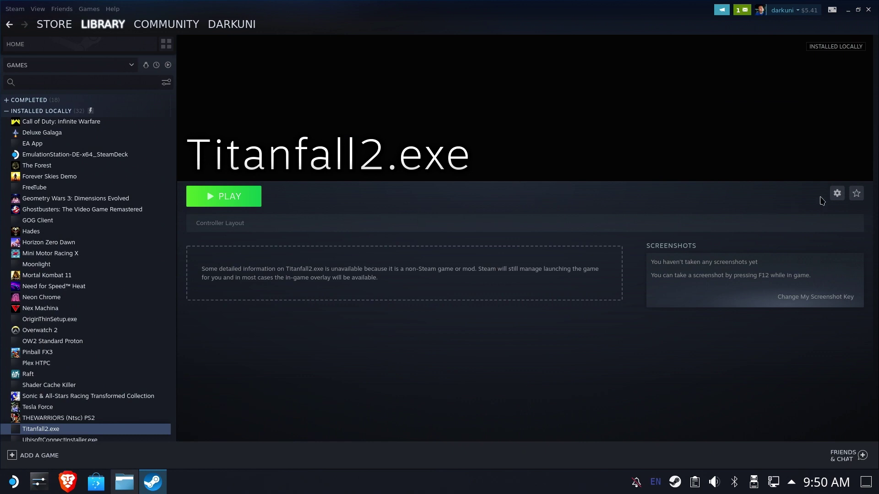
- Rename the shortcut to 'Titanfall 2' in its properties and launch it
click(837, 193)
mouse_move(808, 246)
click(686, 246)
key(BackSpace)
key(BackSpace)
key(BackSpace)
key(BackSpace)
key(BackSpace)
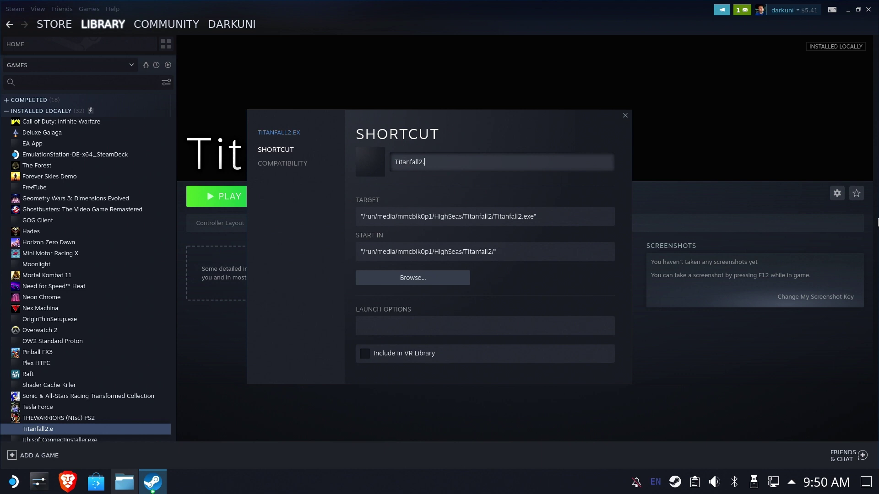
text(2)
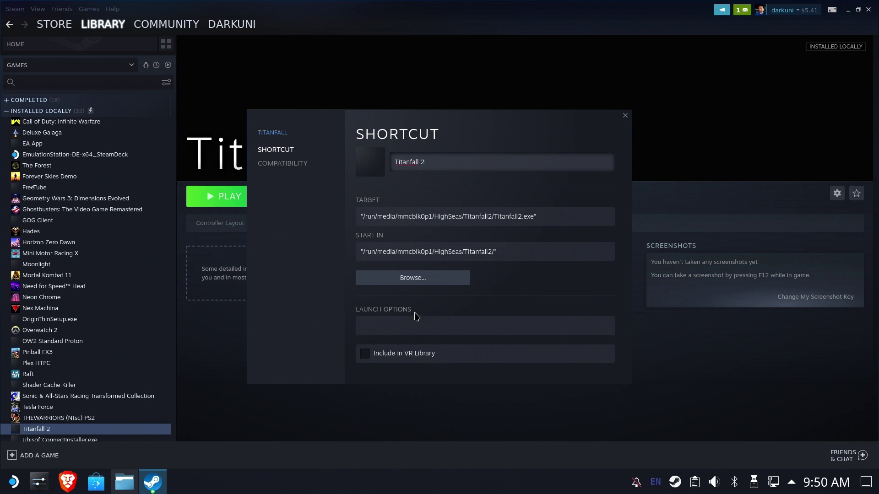
click(624, 116)
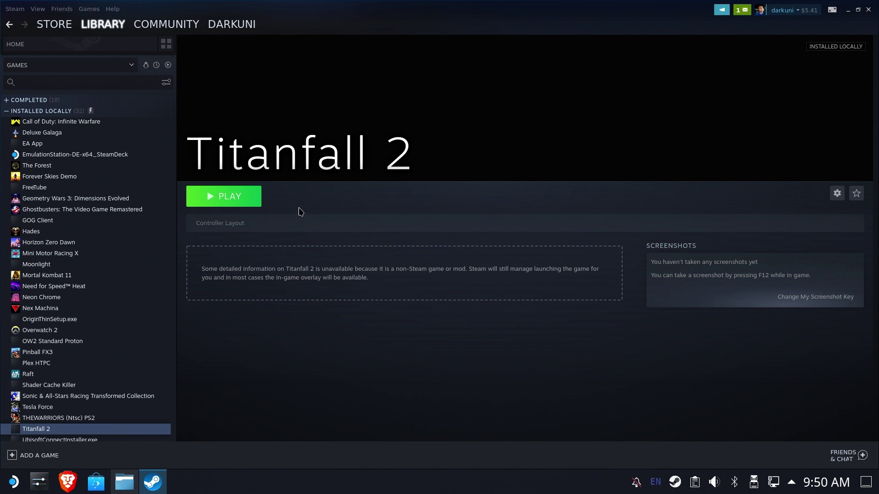
click(228, 200)
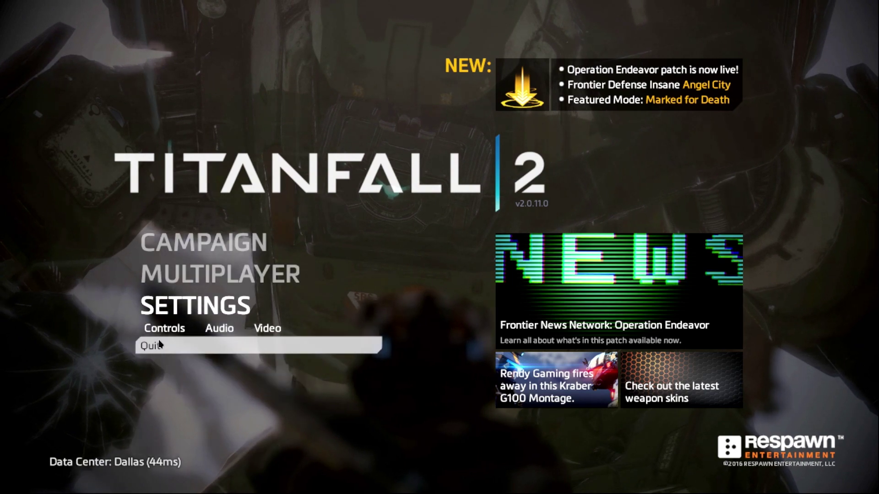
- Quit Titanfall 2 from its main menu and confirm the quit
click(154, 345)
click(288, 302)
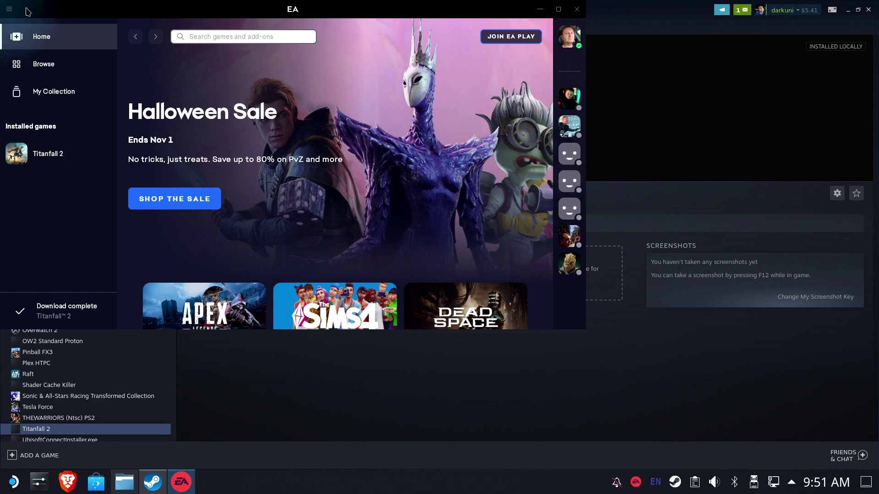
- Exit the EA app from its main menu and switch Steam to Big Picture mode
click(8, 13)
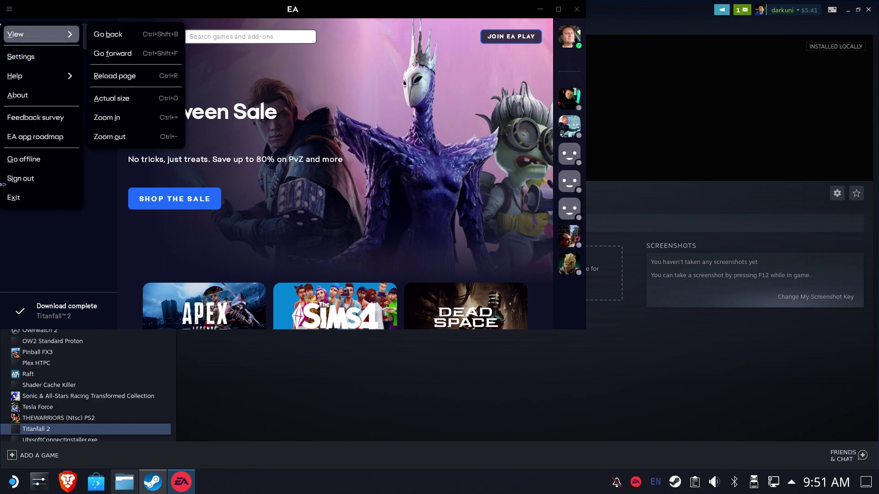
click(11, 198)
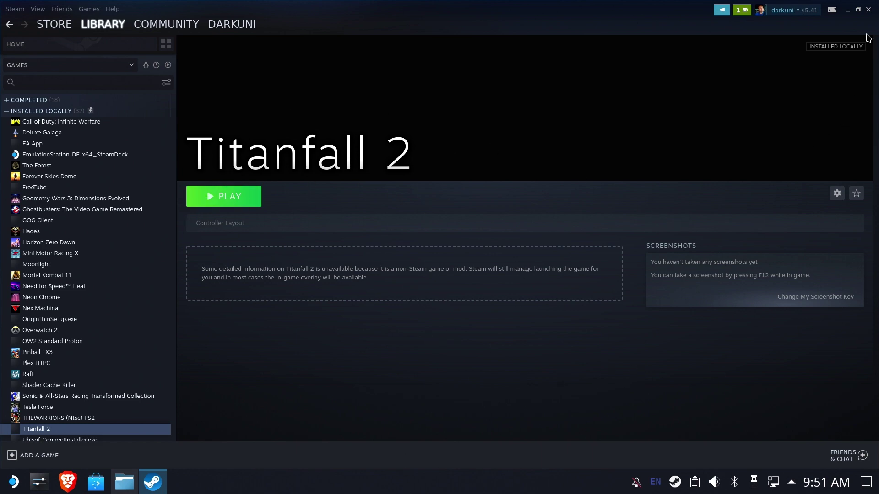
click(868, 10)
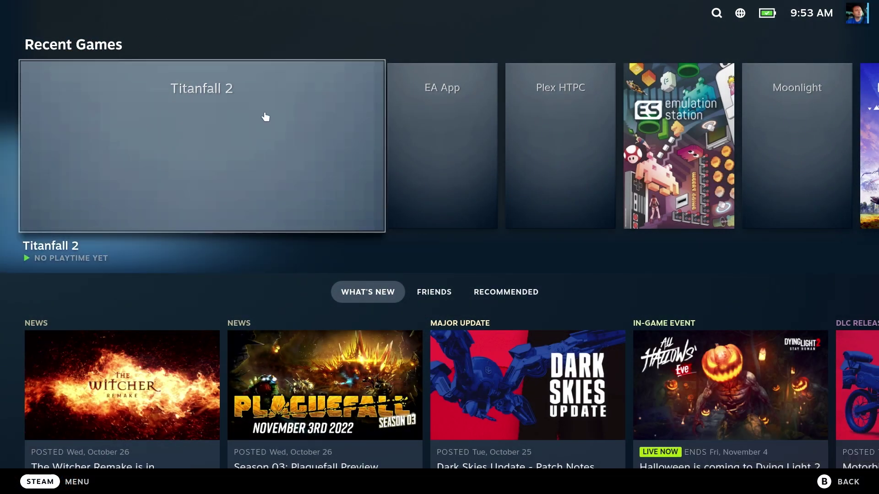
- Open Titanfall 2's controller settings and look through the layout templates
click(304, 161)
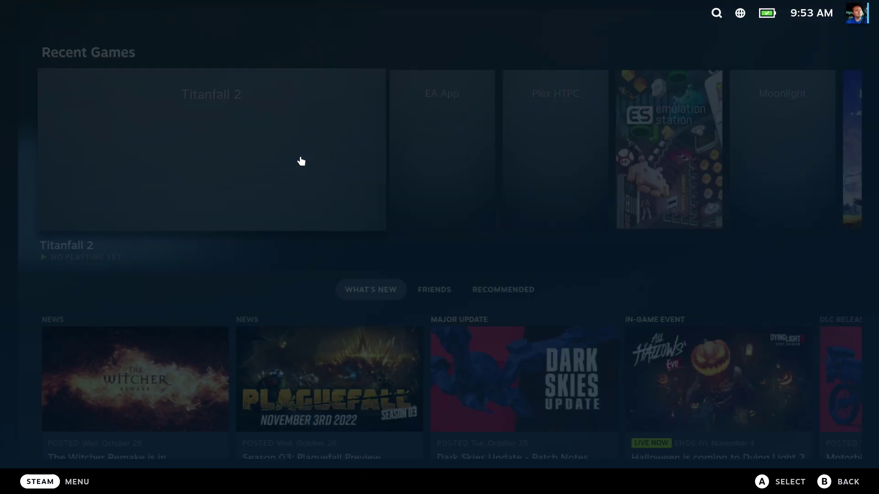
click(798, 237)
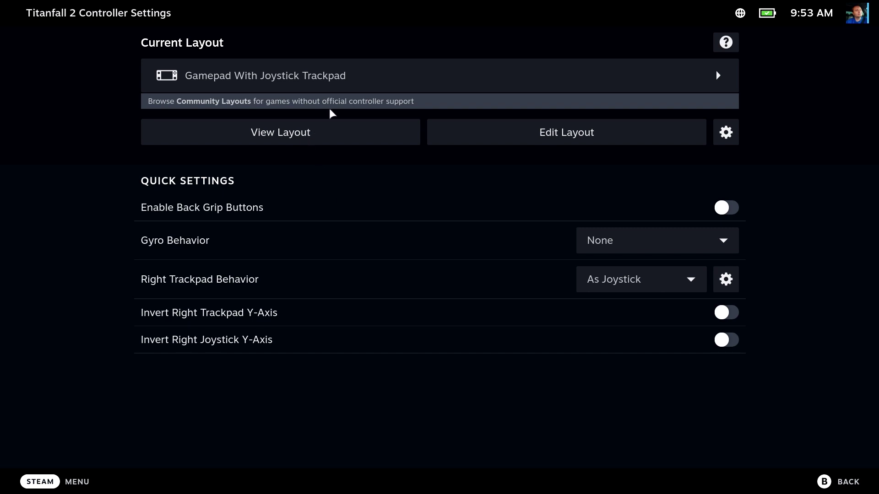
click(320, 80)
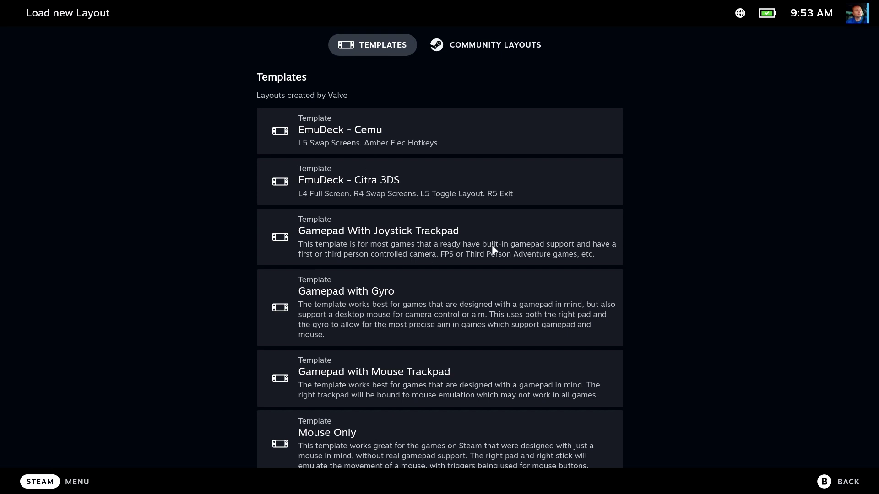
click(836, 482)
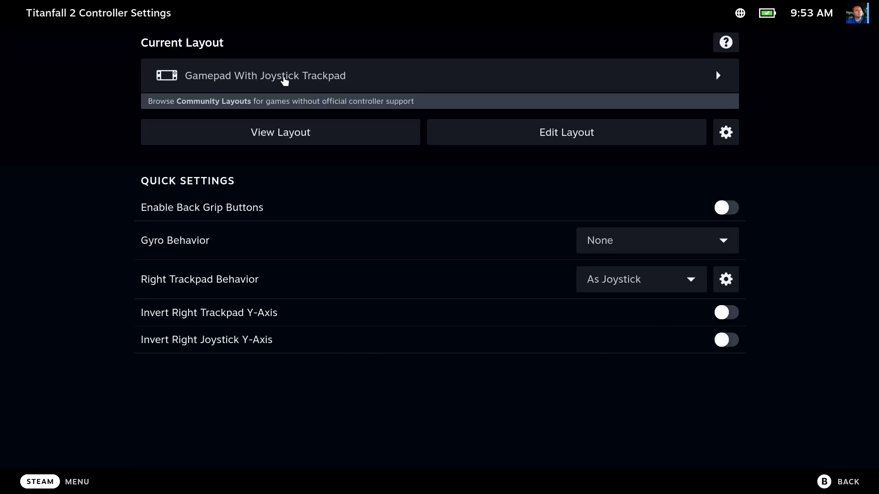
- Enable back grip buttons with L4 as left stick click and R4 as right stick click, then play
click(734, 208)
click(283, 241)
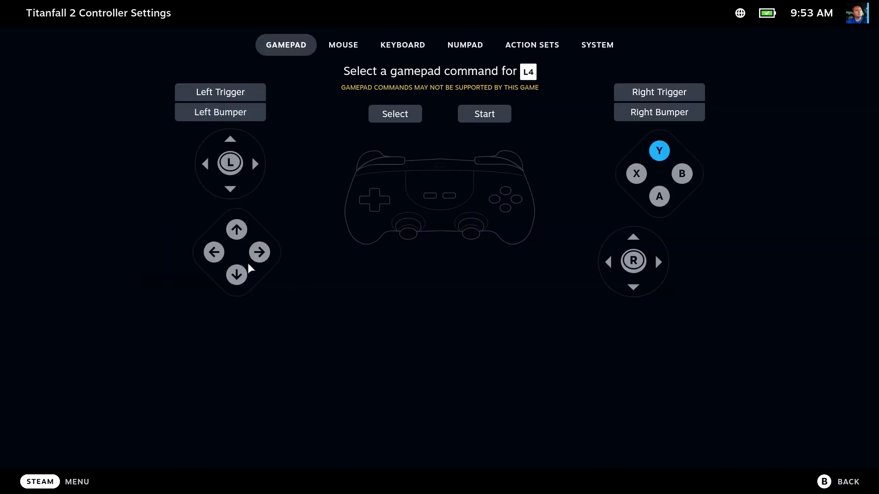
click(230, 162)
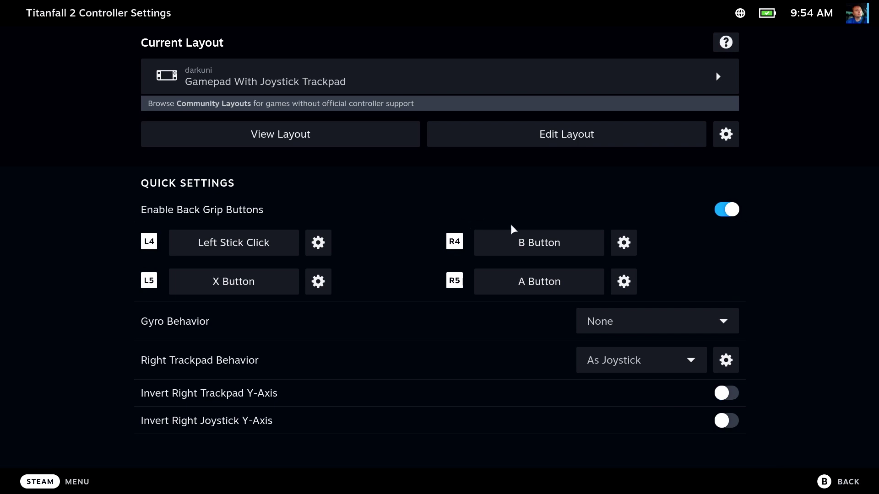
click(555, 243)
click(632, 259)
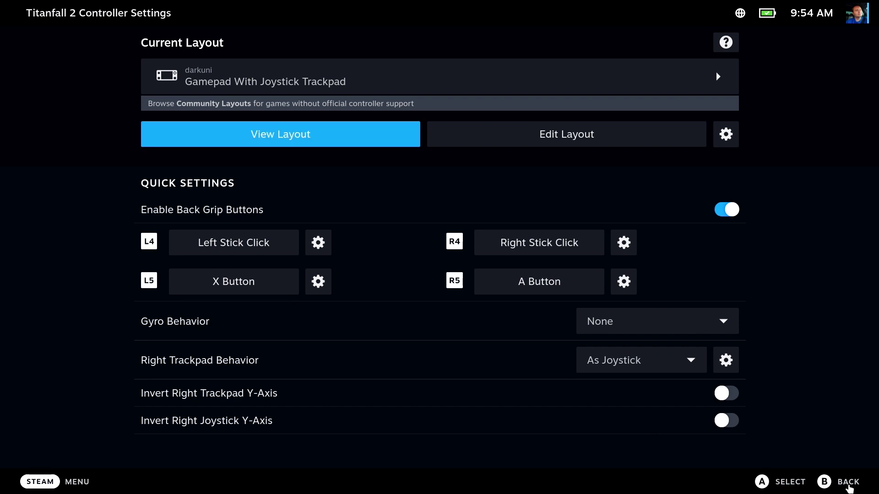
key(Escape)
click(99, 239)
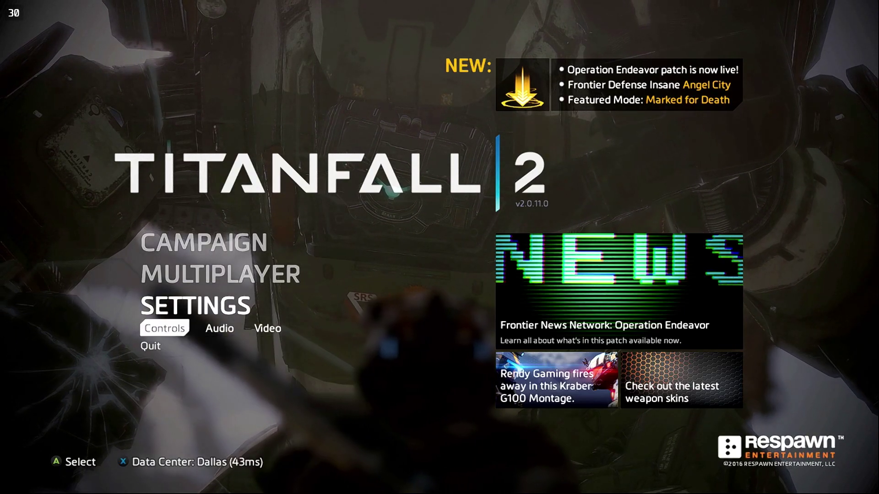
- Move through the main menu with the arrow keys, open Mission Select and back out
key(Up)
key(Up)
key(Right)
key(Down)
key(Down)
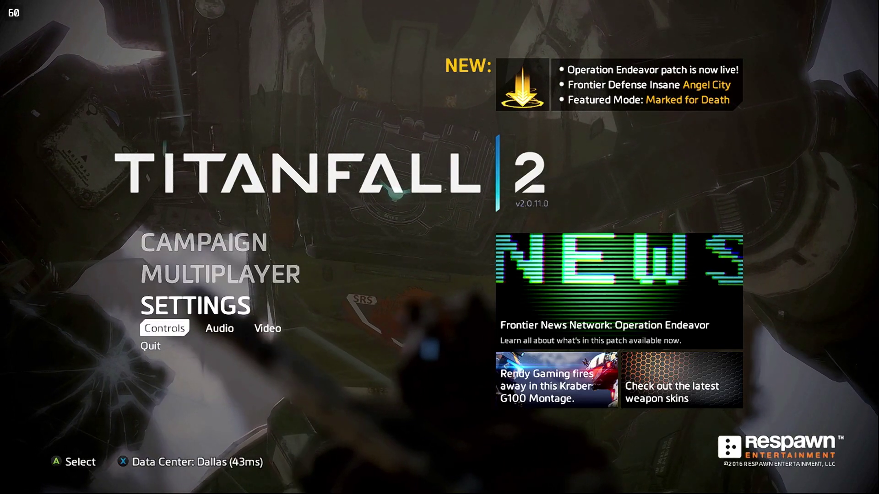
key(Up)
key(Up)
key(Right)
key(Return)
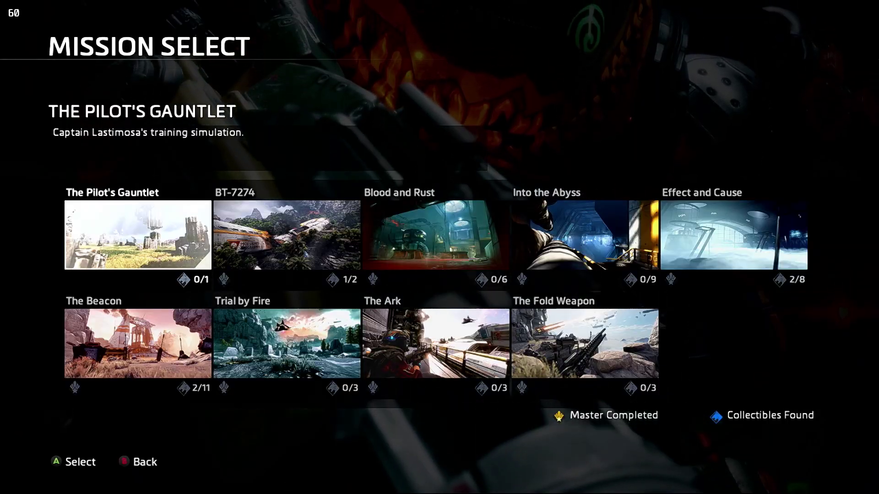
key(Escape)
key(Down)
key(Down)
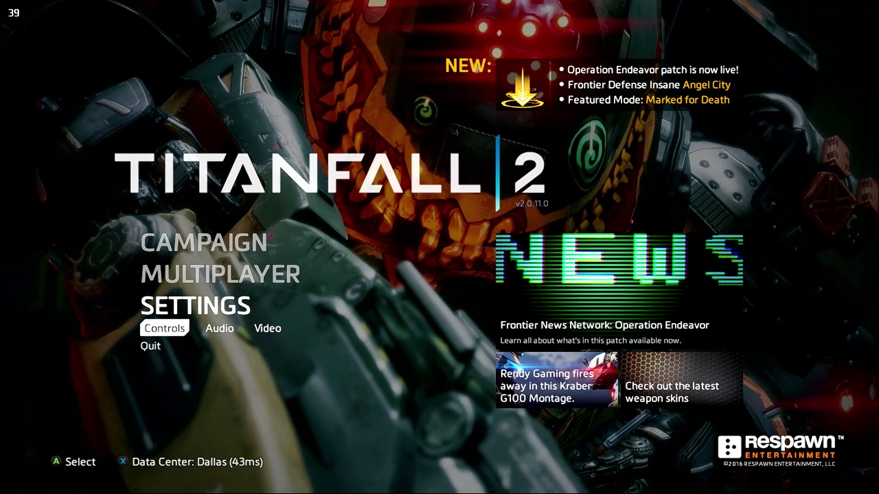